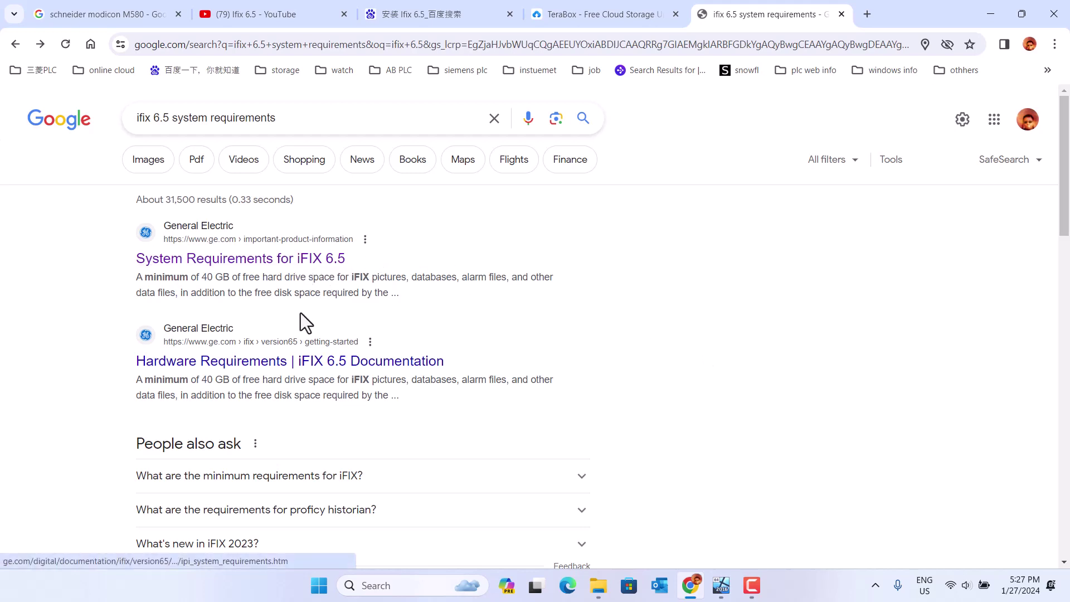
- Read the software requirements on GE's iFIX 6.5 System Requirements page, then return to the Windows 10 VM
{"action": "left_click", "coordinate": [265, 261]}
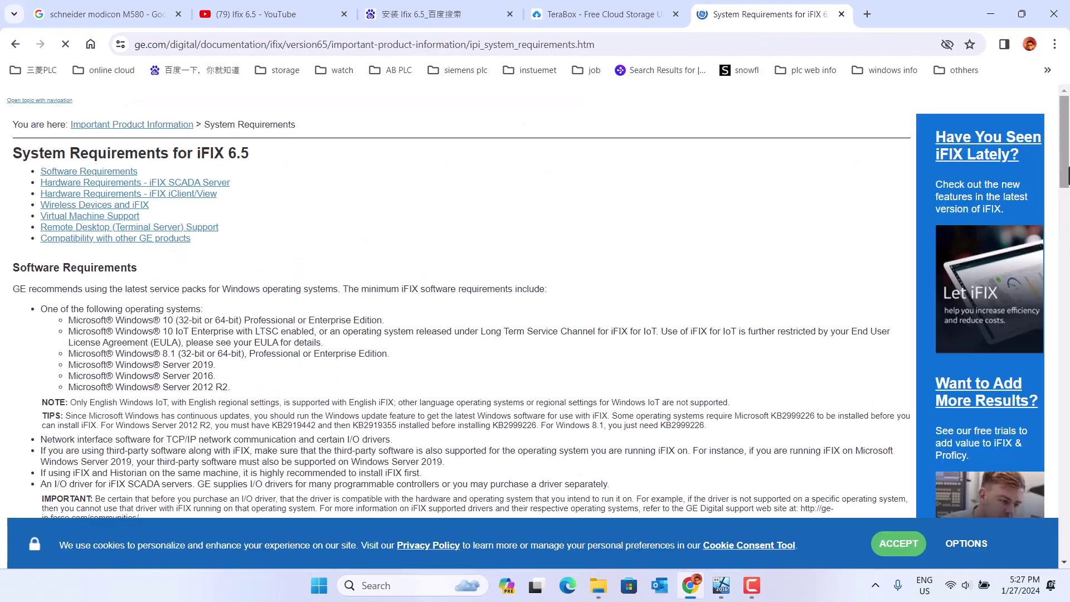
{"action": "left_click_drag", "start_coordinate": [1066, 180], "coordinate": [1014, 210]}
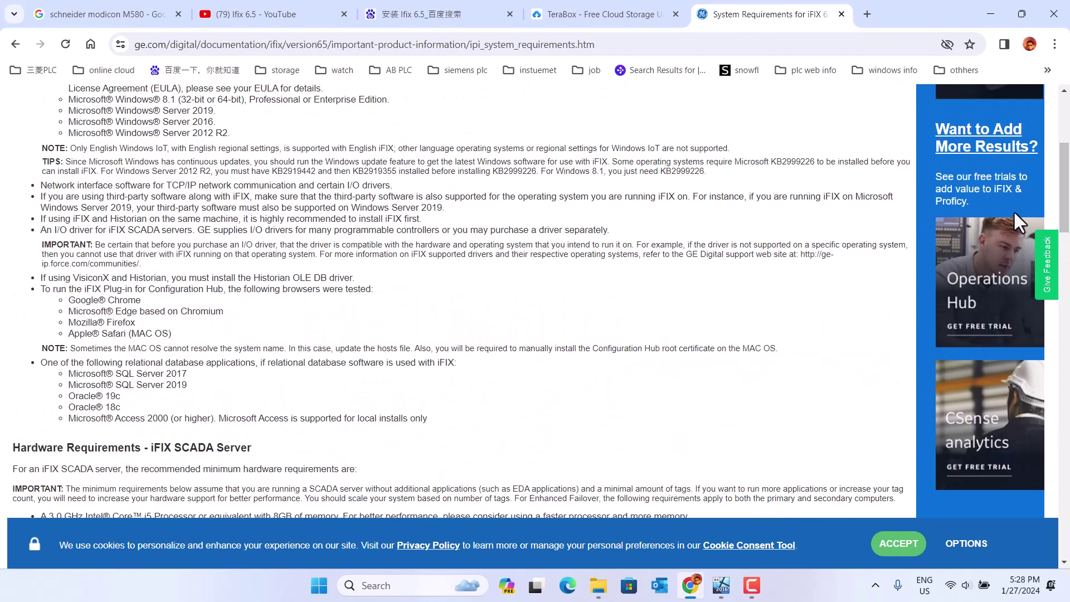
{"action": "left_click", "coordinate": [719, 594]}
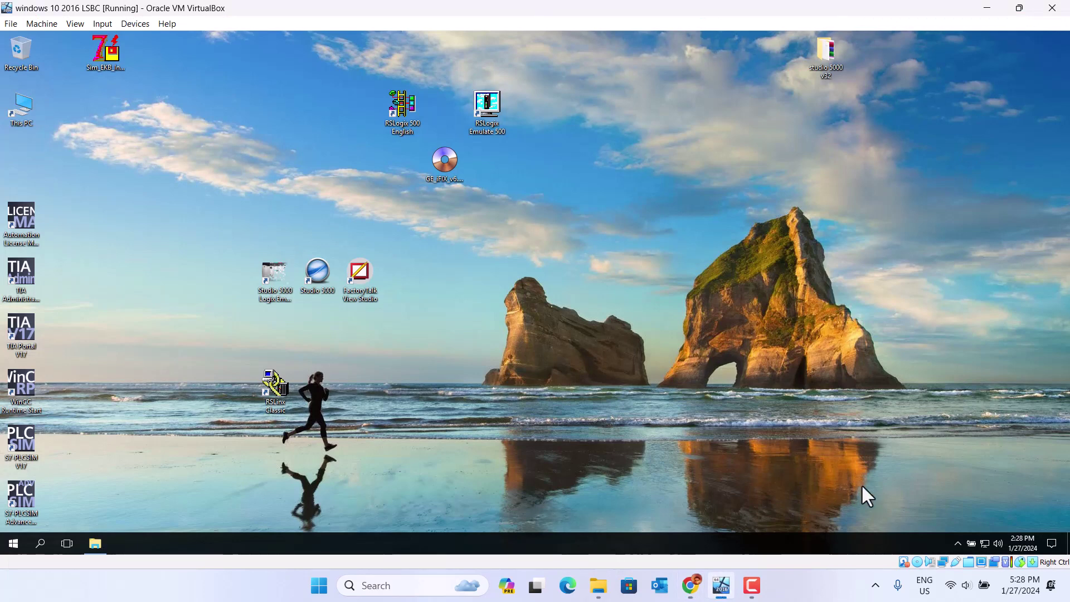
- Open CD Drive (E:) H6.5.11824 from This PC in File Explorer
{"action": "left_click", "coordinate": [752, 586]}
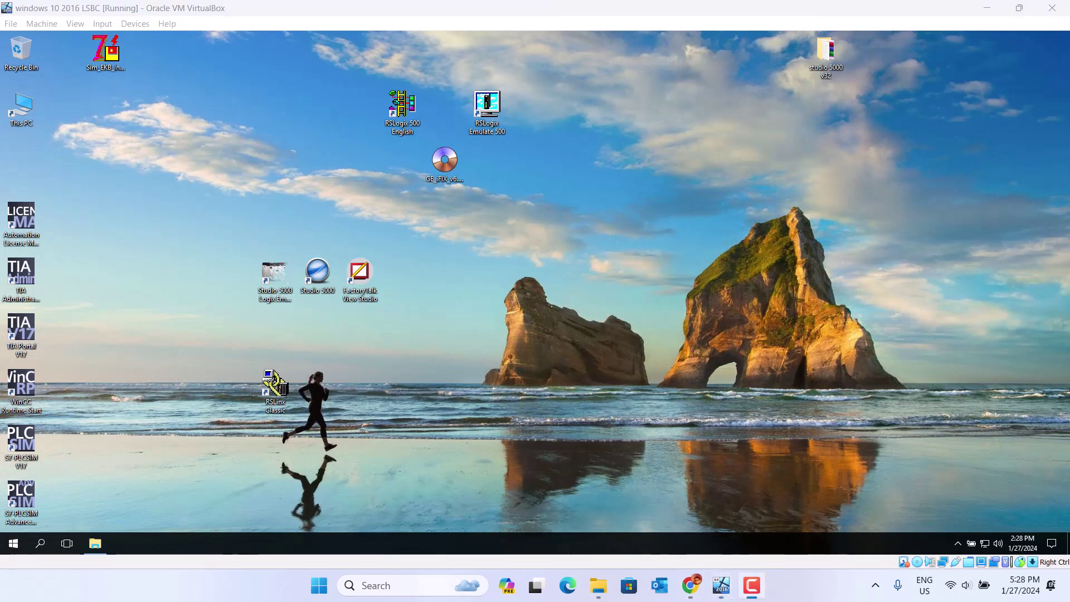
{"action": "left_click", "coordinate": [715, 503]}
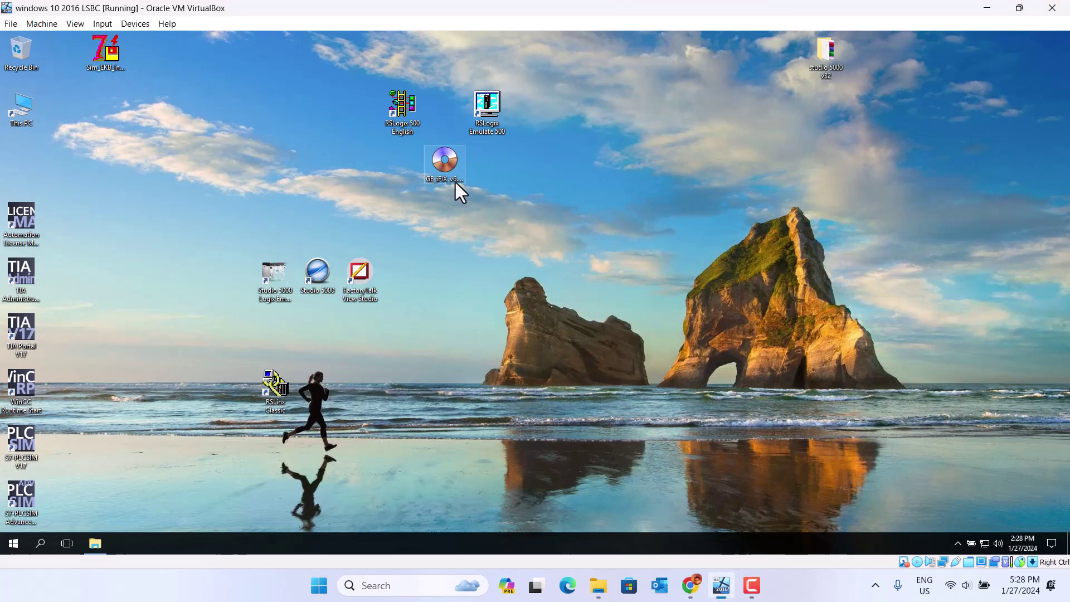
{"action": "double_click", "coordinate": [19, 109]}
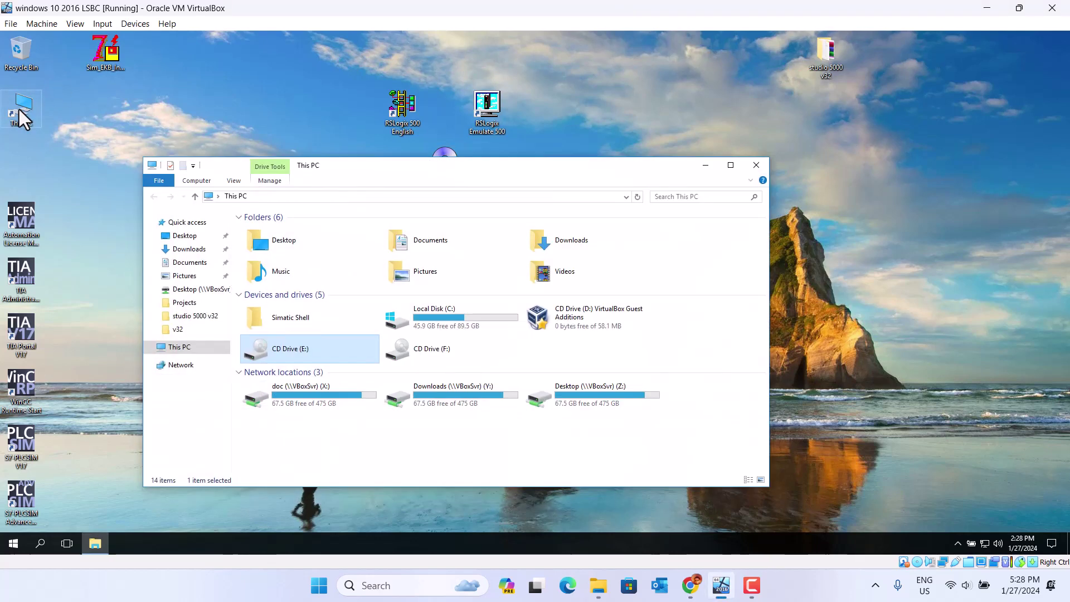
{"action": "left_click", "coordinate": [266, 350]}
{"action": "double_click", "coordinate": [266, 350]}
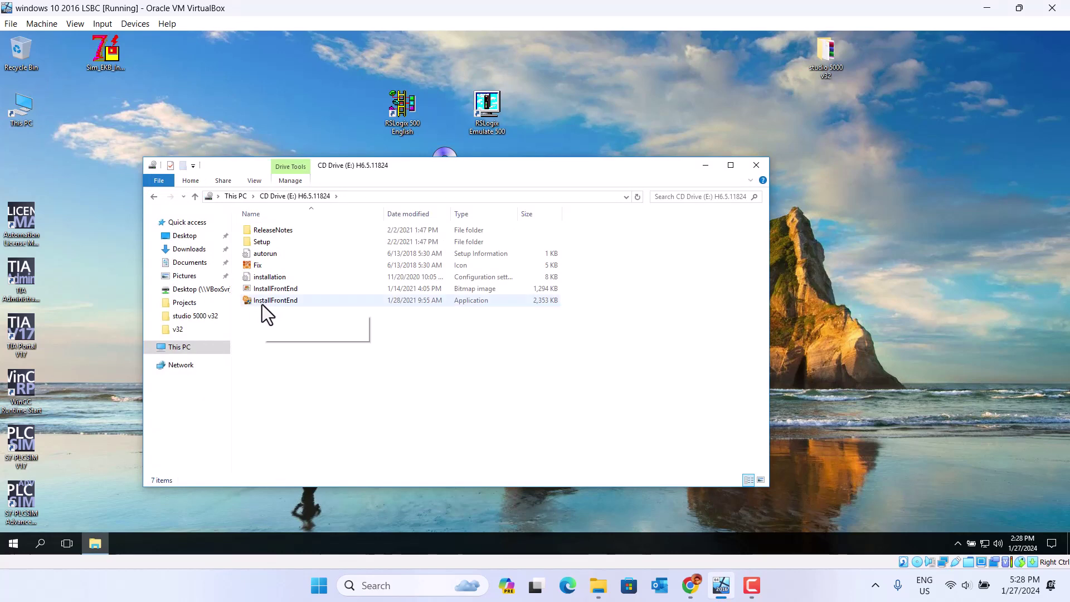
- Close the Fix image in Paint and launch the InstallFrontEnd installer
{"action": "left_click", "coordinate": [258, 268]}
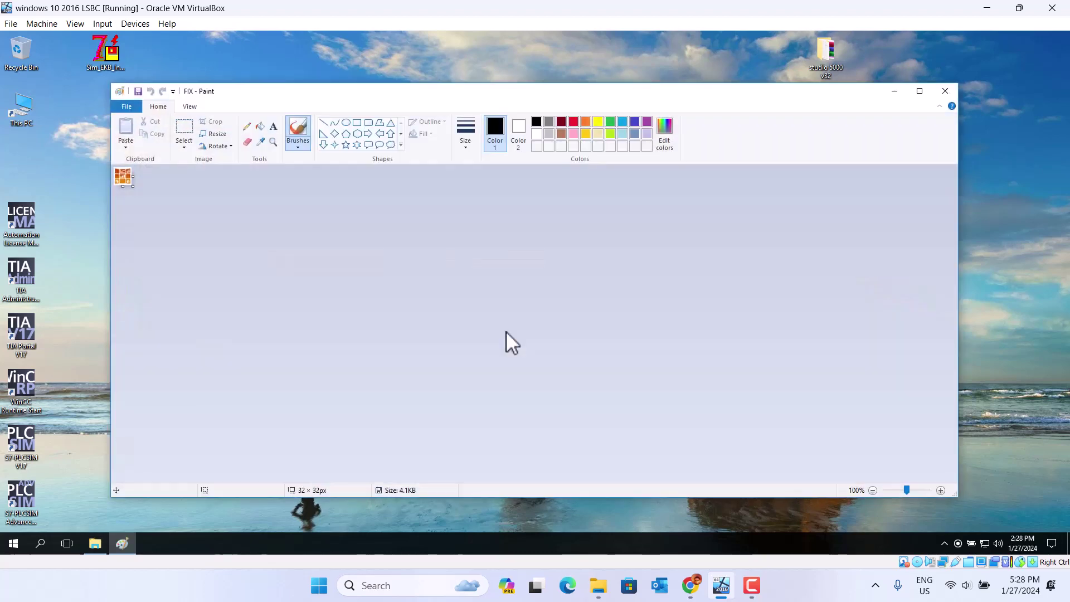
{"action": "left_click", "coordinate": [946, 91]}
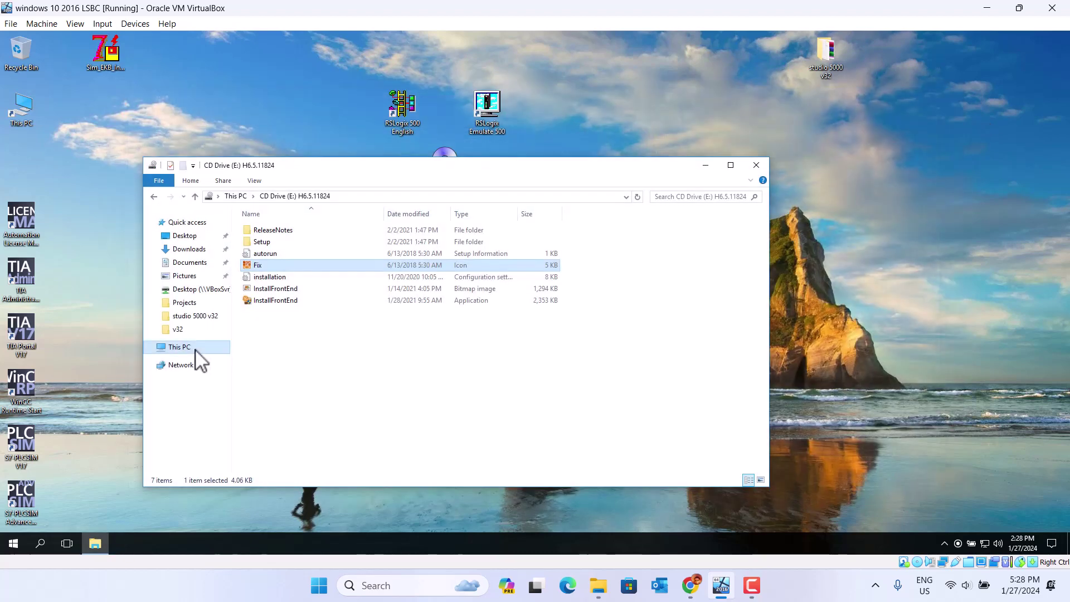
{"action": "double_click", "coordinate": [273, 301]}
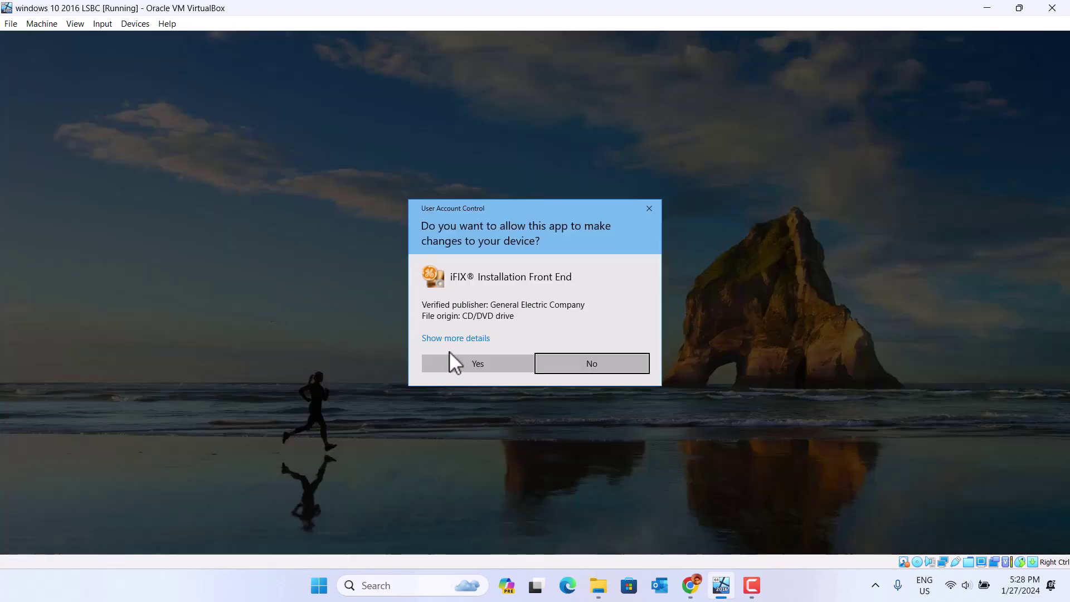
- Approve the UAC prompt, choose Install iFIX 6.5, and confirm the install pre-checks
{"action": "left_click", "coordinate": [466, 367]}
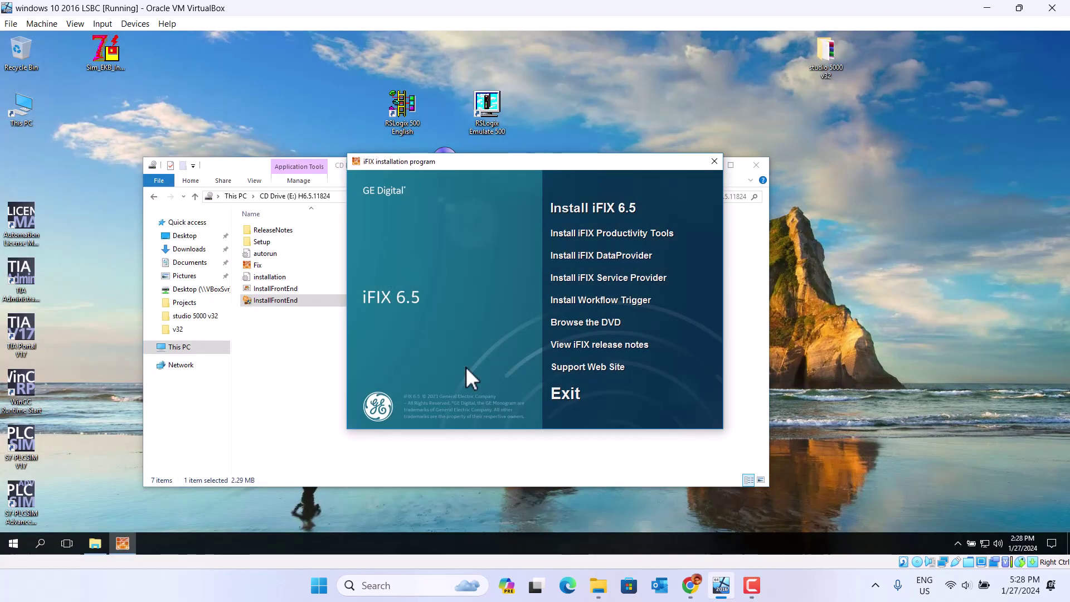
{"action": "left_click", "coordinate": [601, 208]}
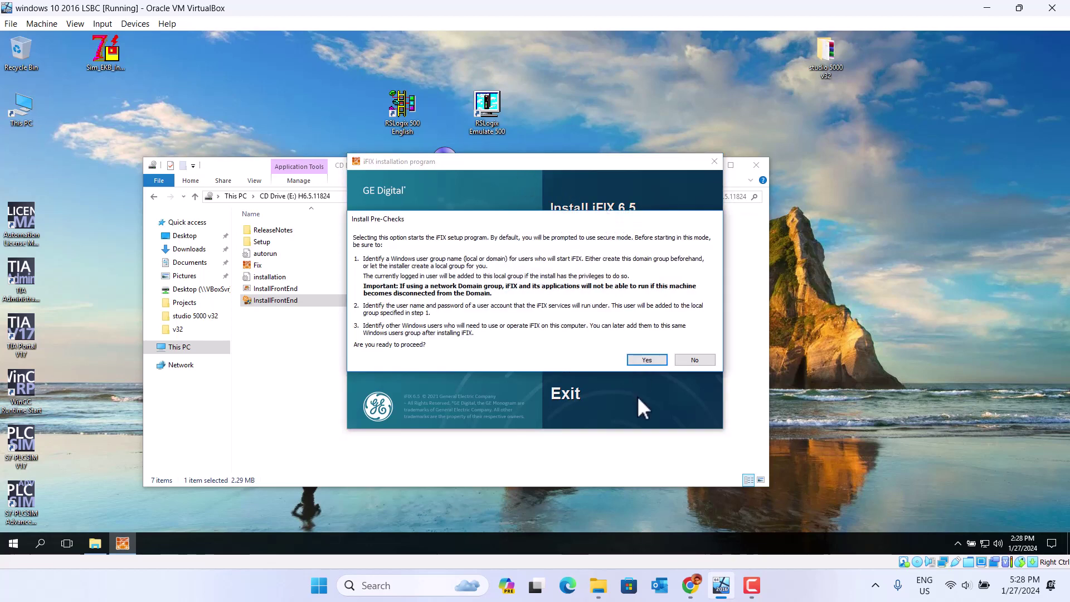
{"action": "left_click", "coordinate": [647, 359]}
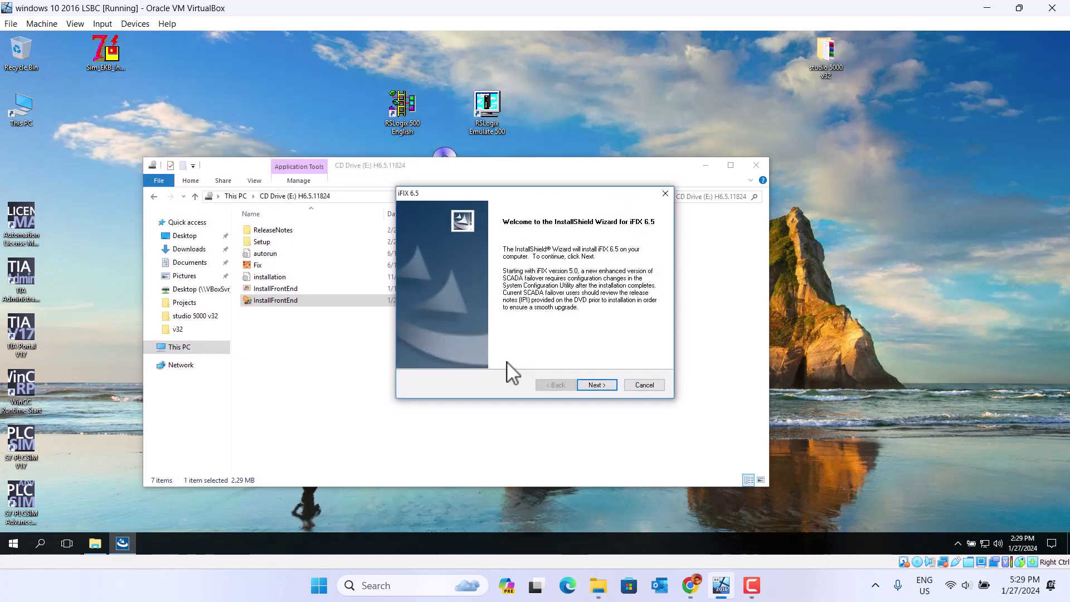
- Move past the welcome page and accept the iFIX 6.5 license agreement
{"action": "left_click", "coordinate": [596, 388]}
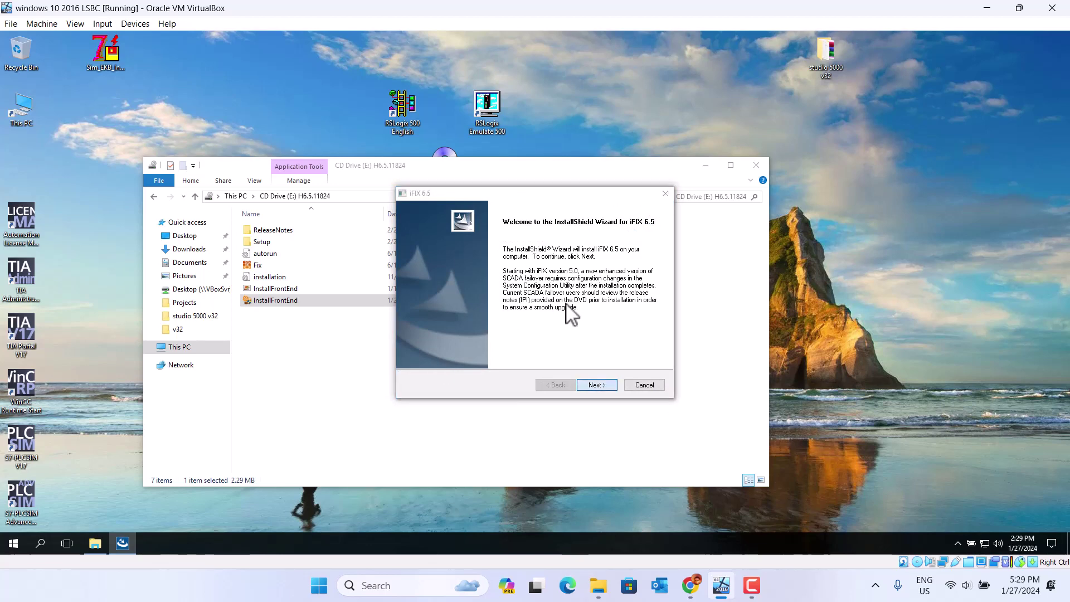
{"action": "left_click", "coordinate": [596, 386]}
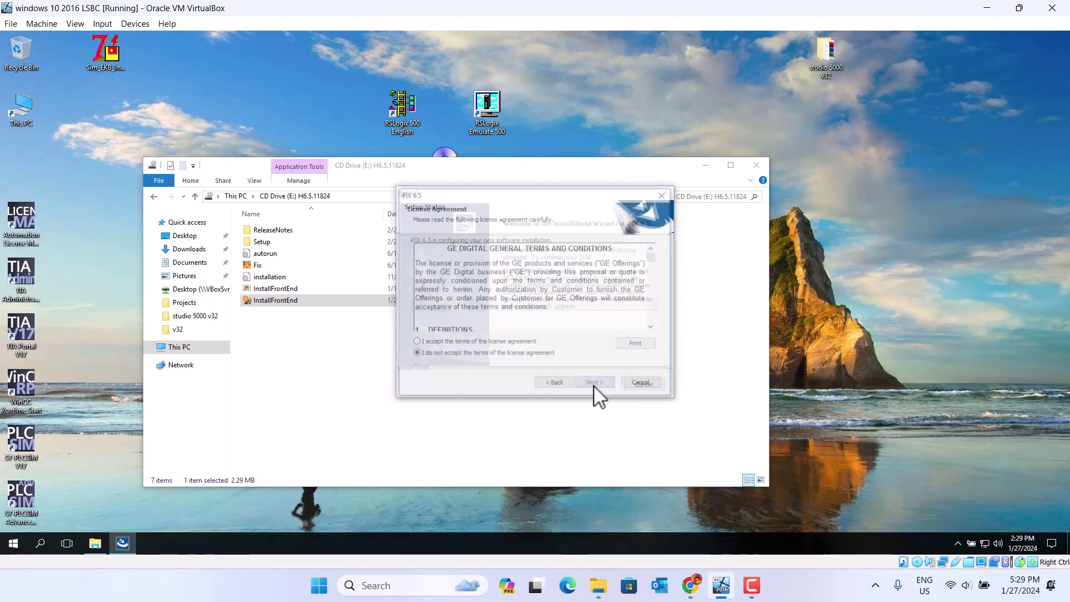
{"action": "left_click", "coordinate": [441, 342]}
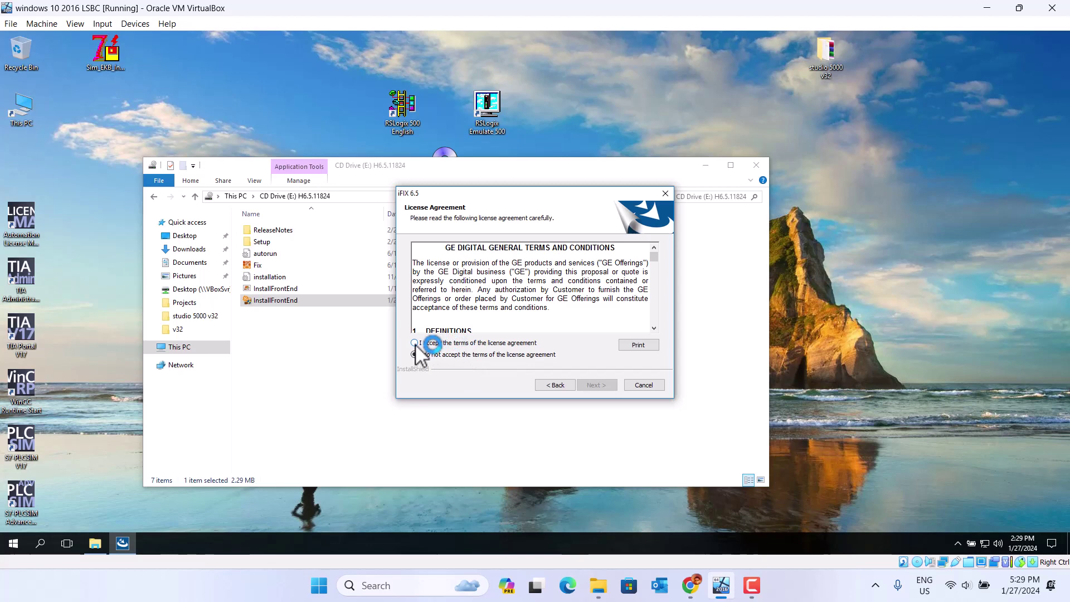
{"action": "left_click", "coordinate": [415, 343]}
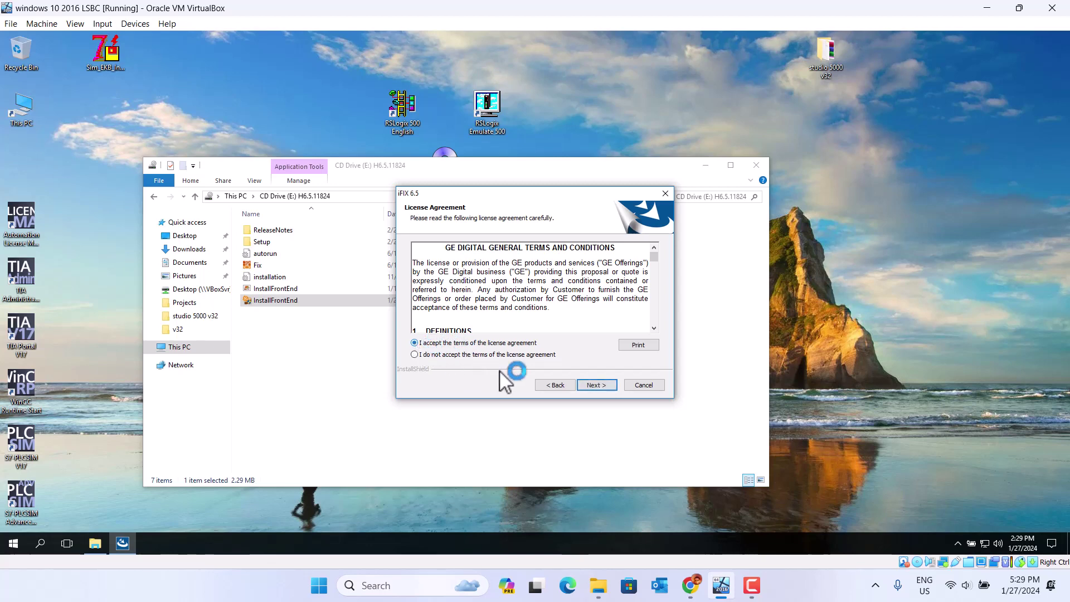
{"action": "left_click", "coordinate": [592, 385]}
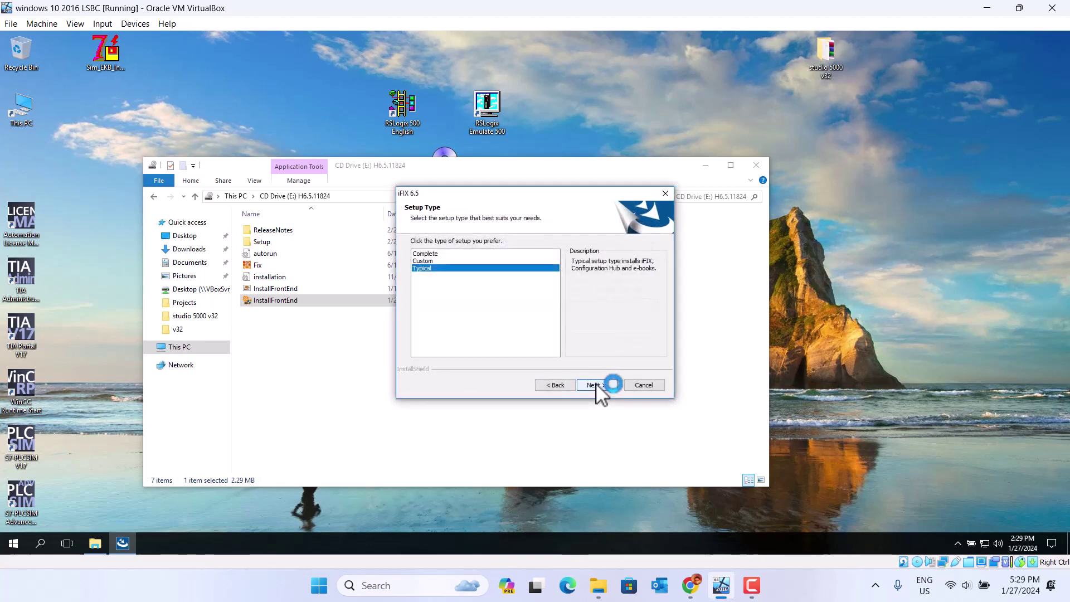
- Choose a Complete setup in C:\Program Files (x86)\GE\iFIX and start installing
{"action": "left_click", "coordinate": [434, 255]}
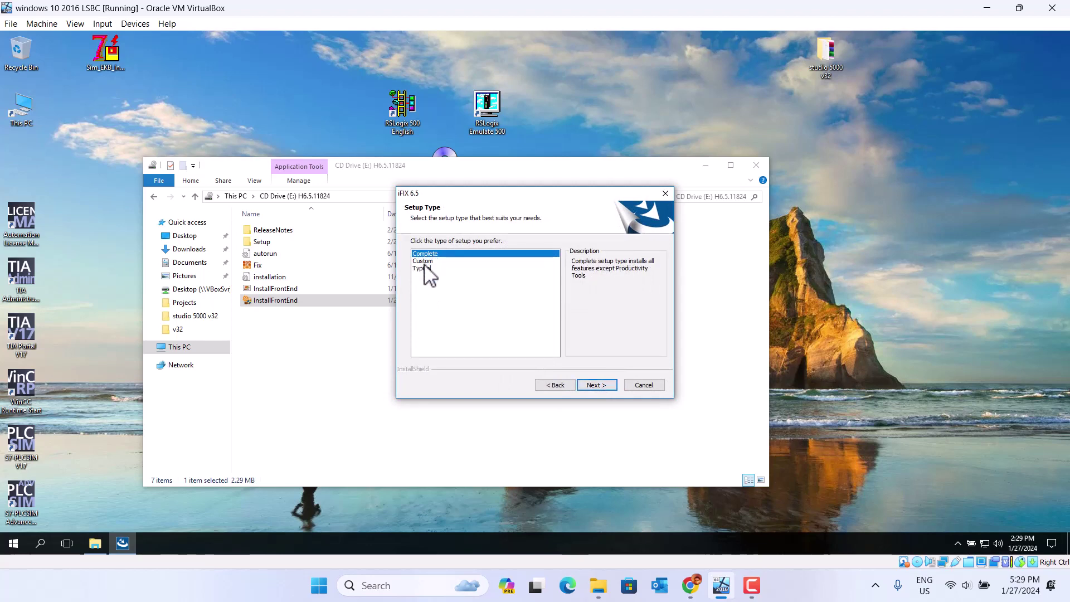
{"action": "left_click", "coordinate": [601, 384]}
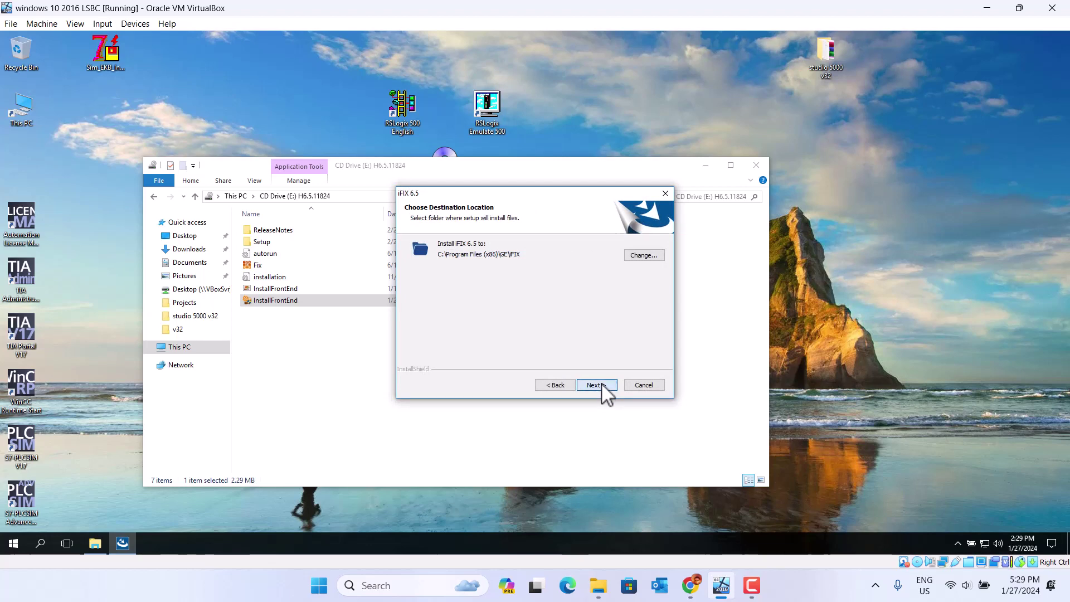
{"action": "left_click", "coordinate": [601, 384]}
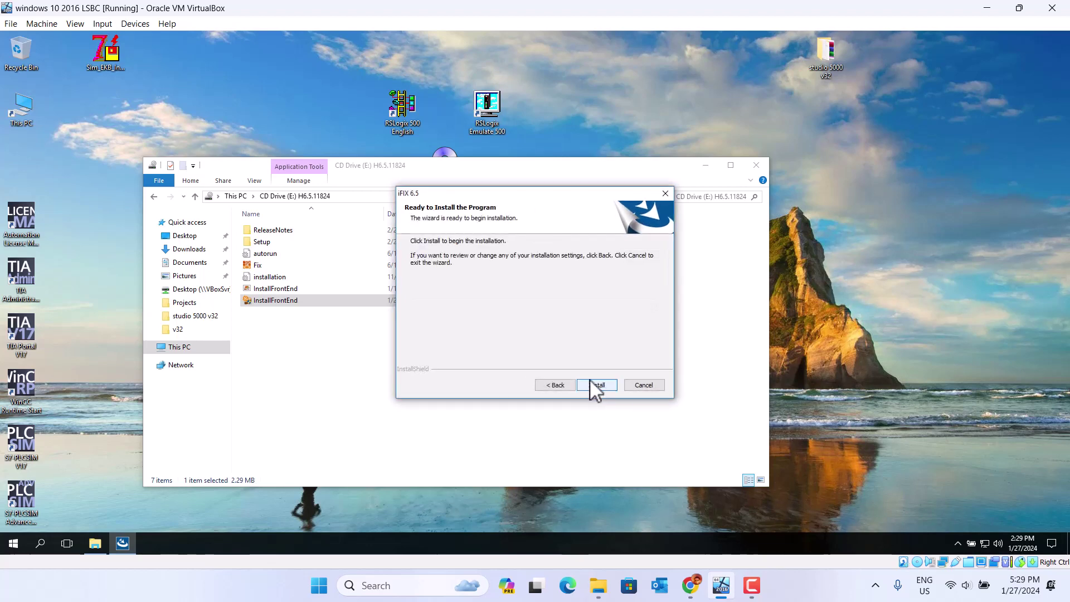
{"action": "left_click", "coordinate": [607, 384]}
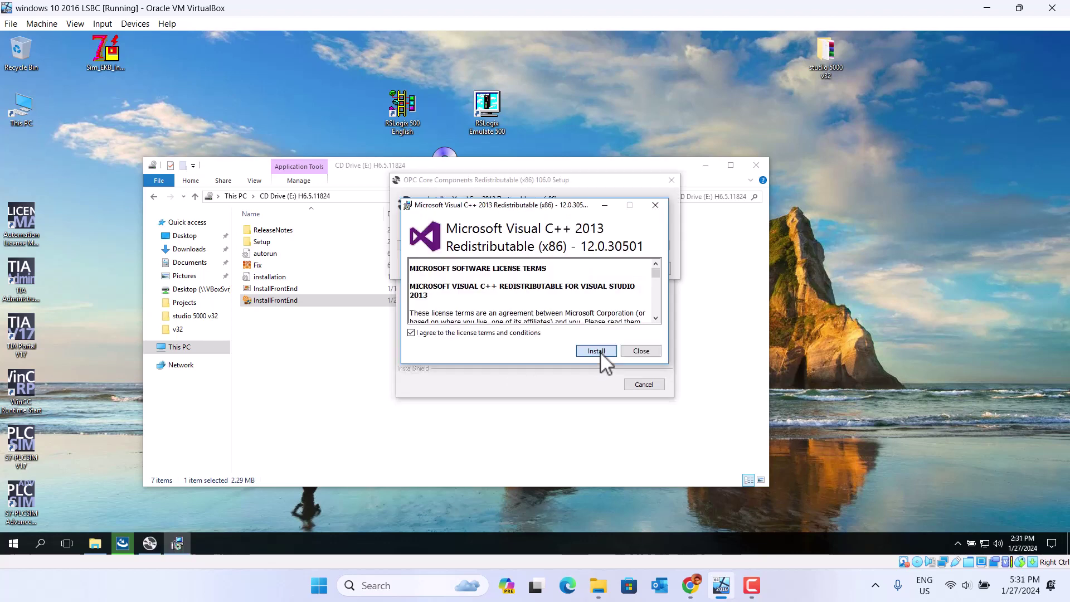
- Install the Visual C++ 2013 redistributable and close it once setup succeeds
{"action": "left_click", "coordinate": [601, 354]}
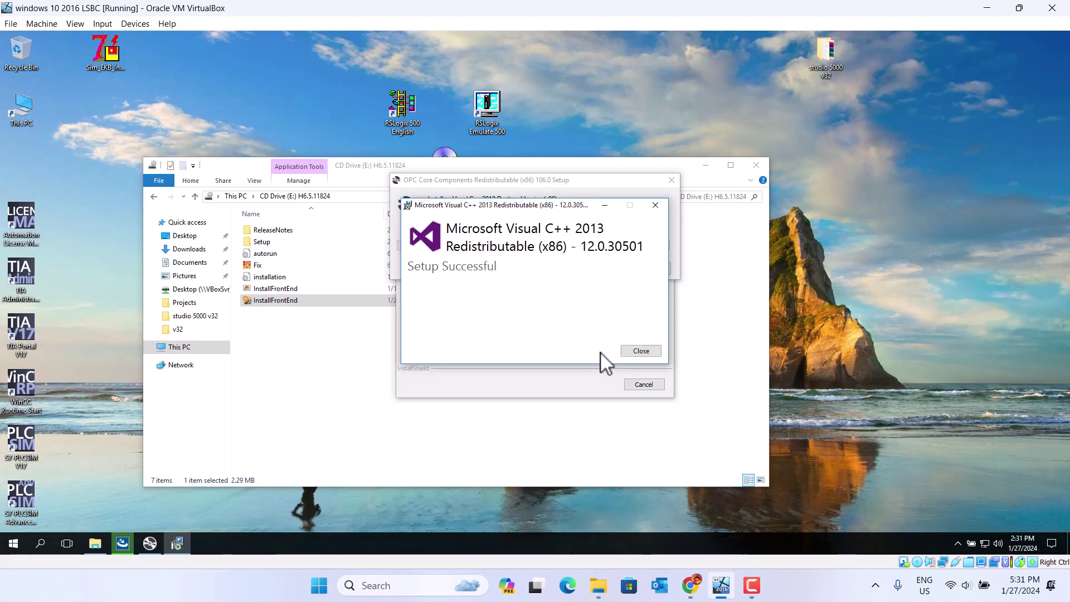
{"action": "left_click", "coordinate": [640, 351]}
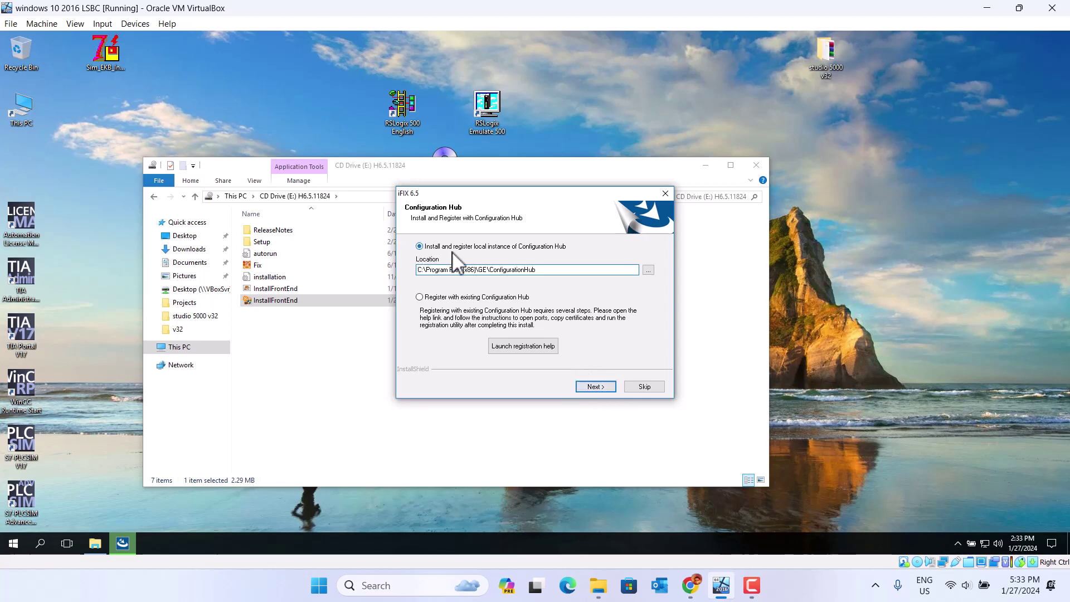
- Register a local Configuration Hub with Client ID admin and a client secret, then install it
{"action": "left_click", "coordinate": [592, 389]}
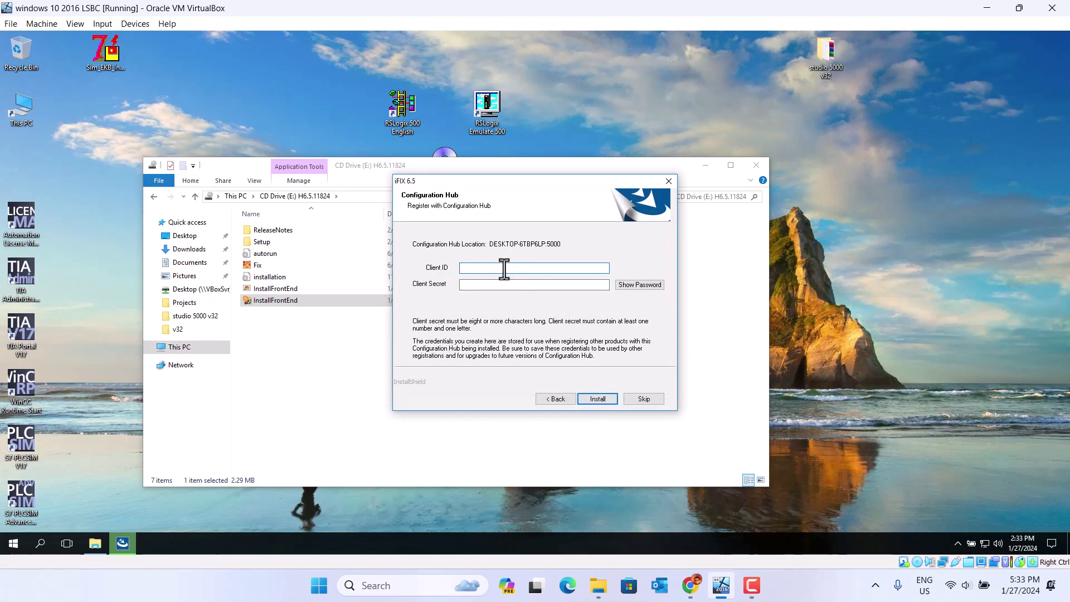
{"action": "type", "text": "admin"}
{"action": "left_click", "coordinate": [470, 286]}
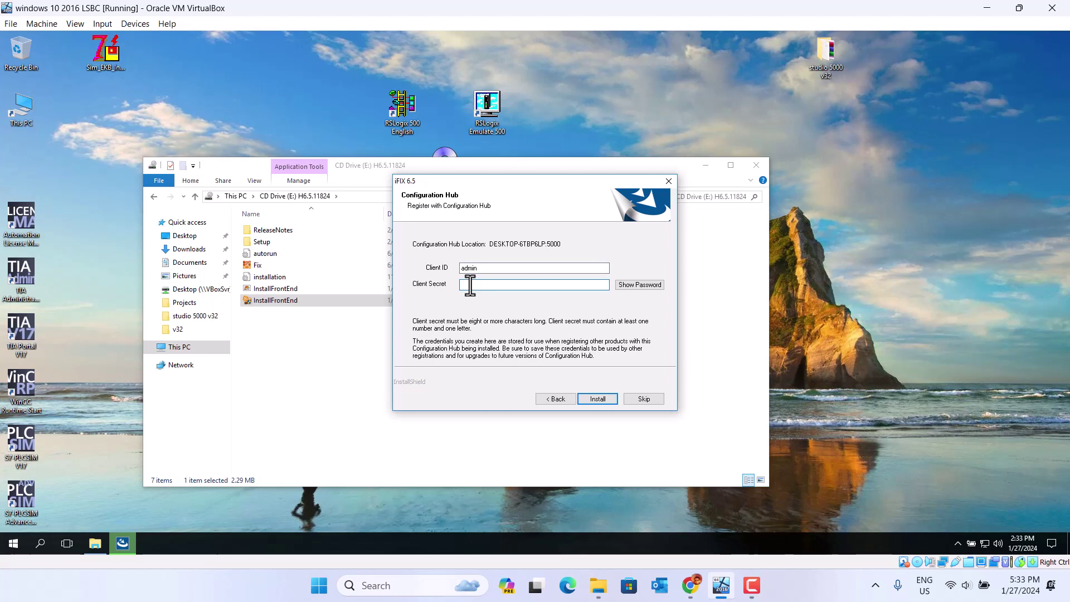
{"action": "type", "text": "*************"}
{"action": "left_click", "coordinate": [598, 400]}
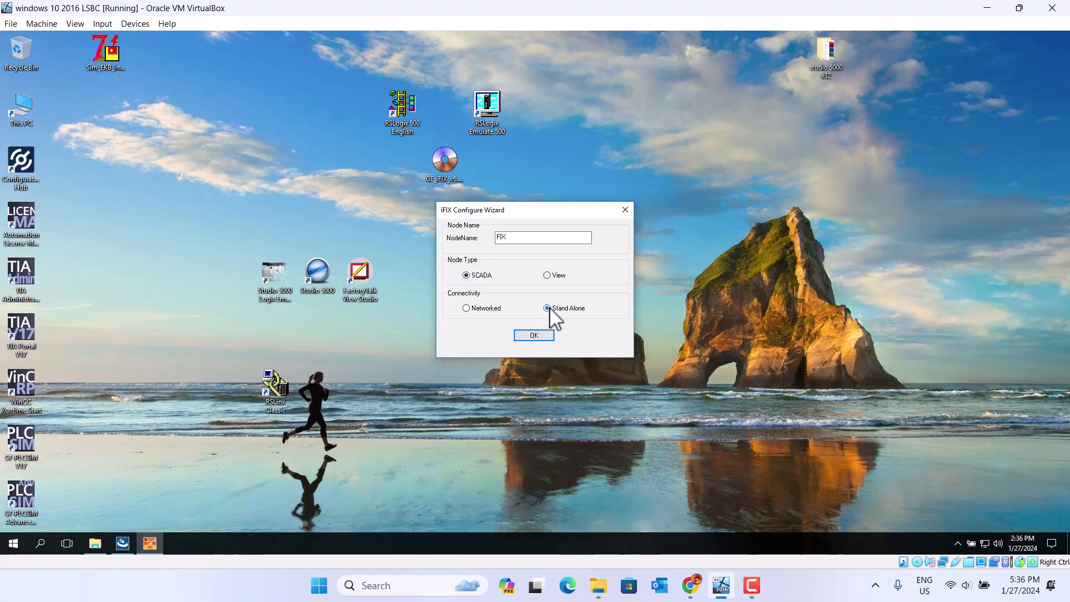
- Confirm node FIX as a Stand Alone SCADA node
{"action": "left_click", "coordinate": [530, 337]}
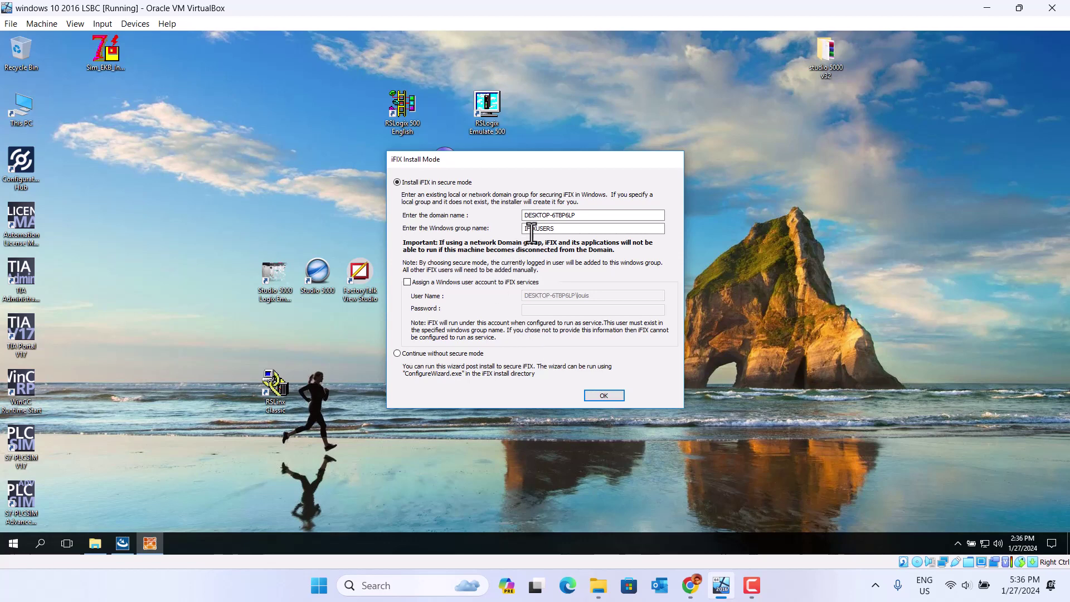
- Accept secure-mode installation with the IFIXUSERS Windows group
{"action": "left_click", "coordinate": [603, 396]}
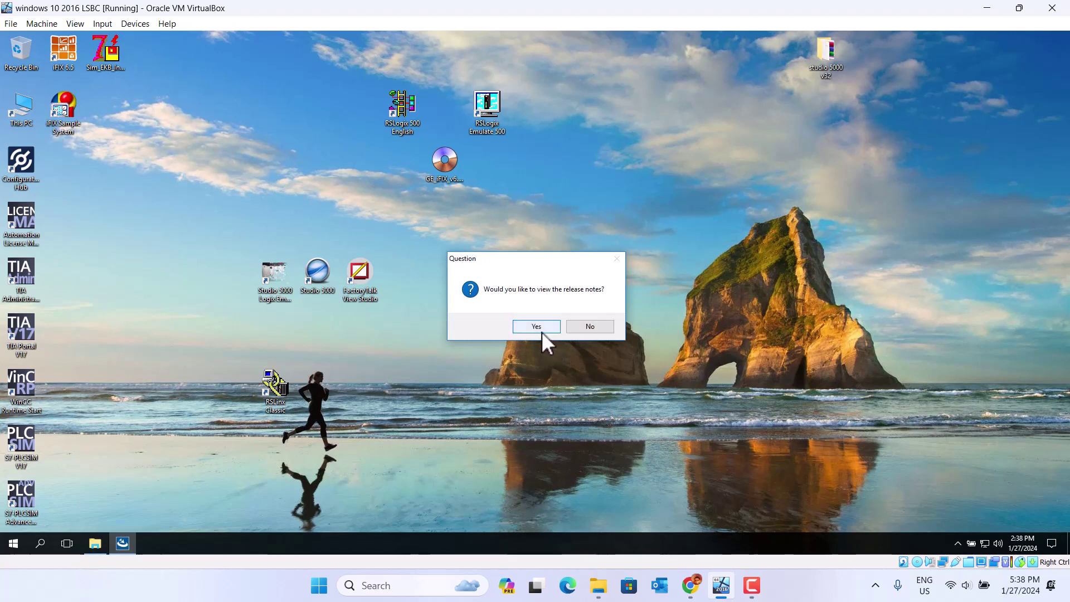
- Decline the release notes and finish the installation with an immediate restart
{"action": "left_click", "coordinate": [591, 325]}
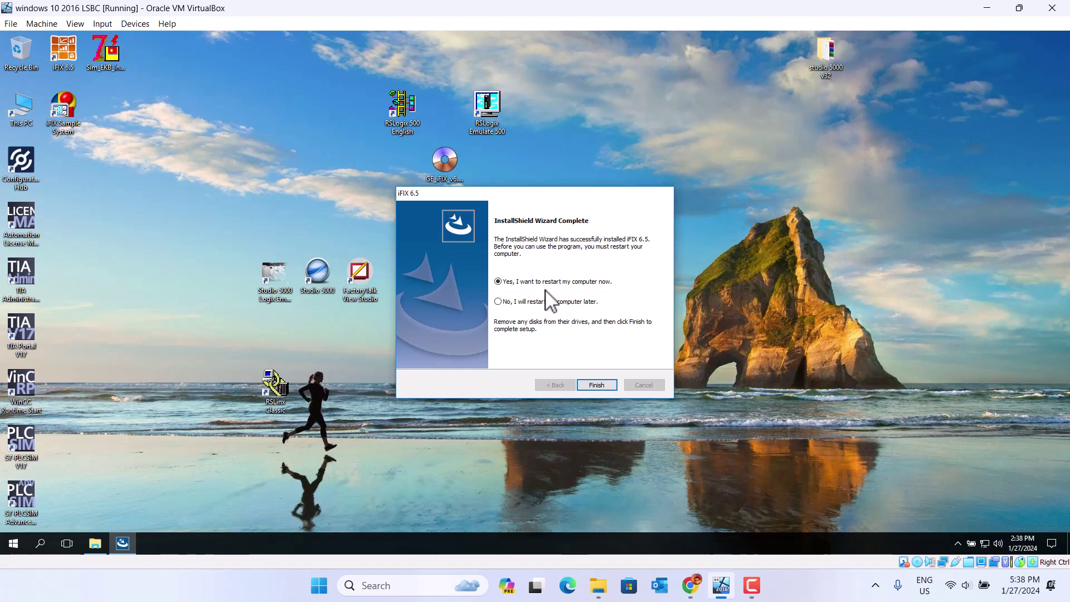
{"action": "left_click", "coordinate": [597, 385]}
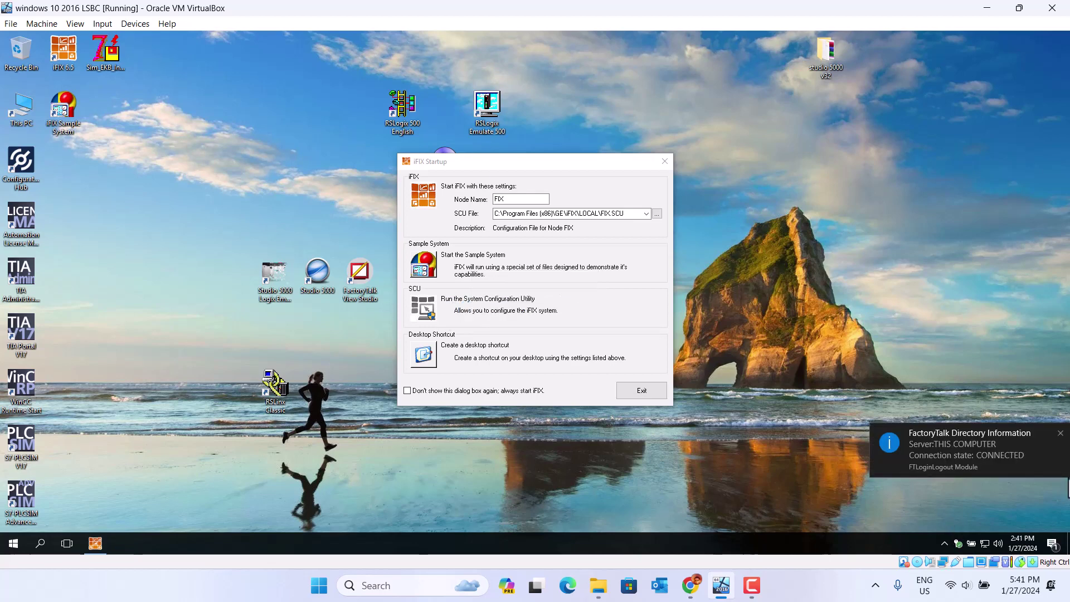
- Dismiss the FactoryTalk notification, launch the System Configuration Utility, and open SCADA configuration
{"action": "left_click", "coordinate": [1060, 433]}
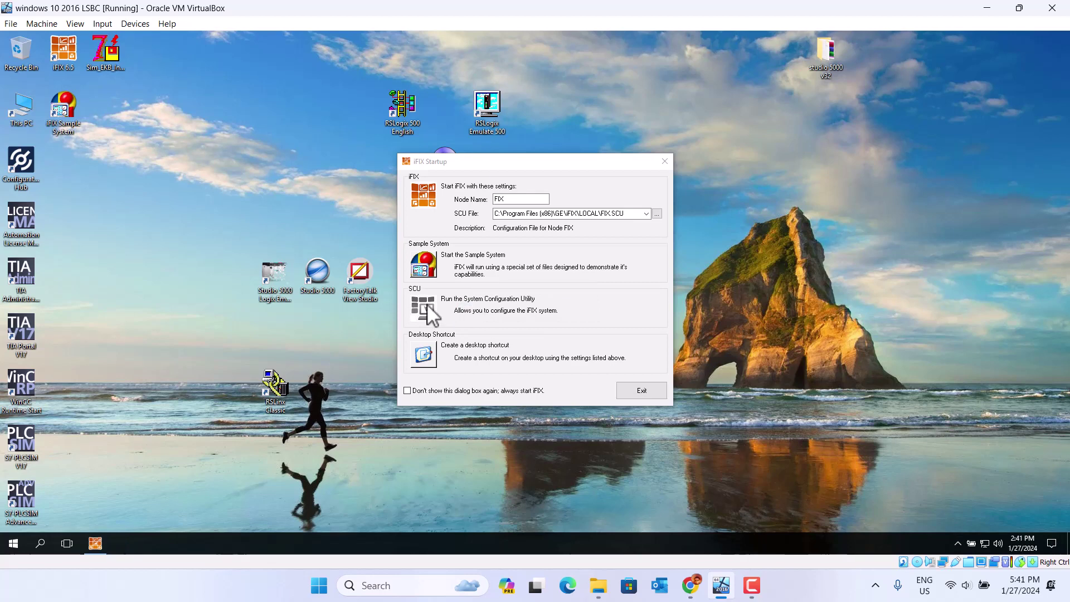
{"action": "left_click", "coordinate": [461, 304]}
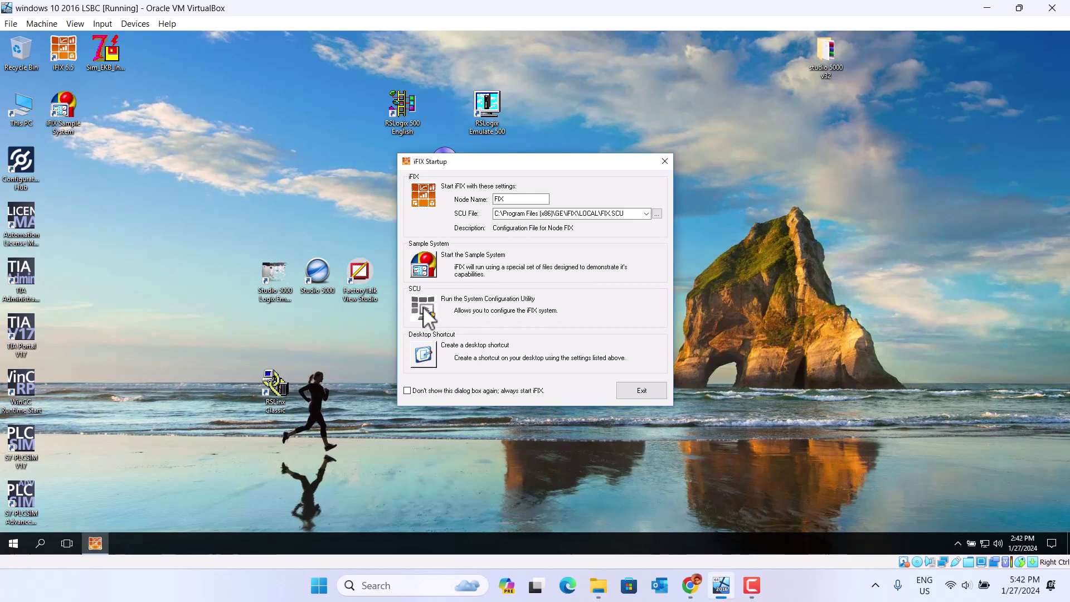
{"action": "left_click", "coordinate": [423, 316]}
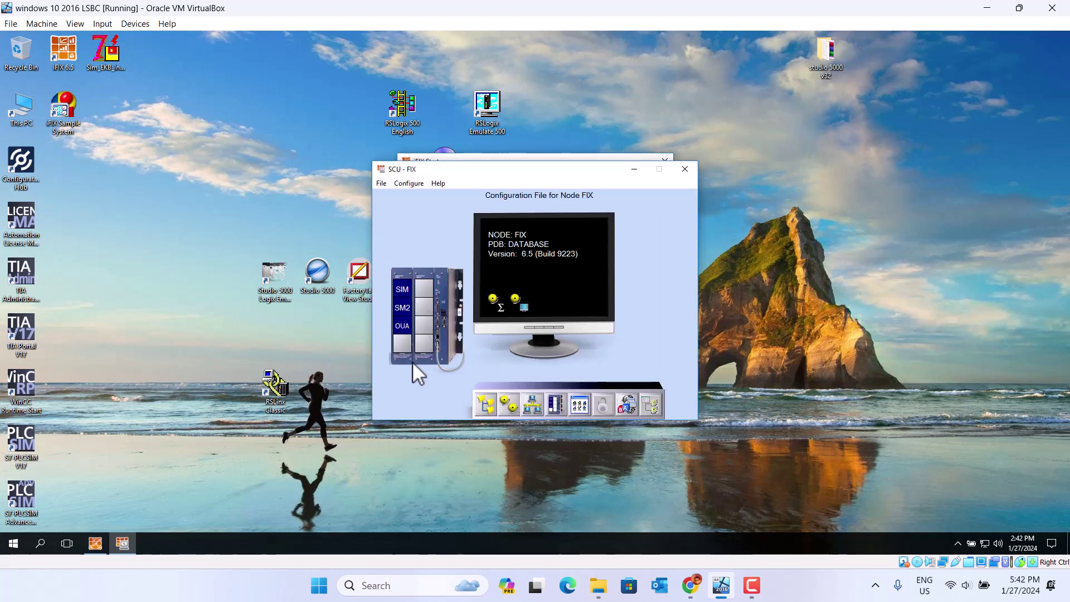
{"action": "left_click", "coordinate": [405, 185]}
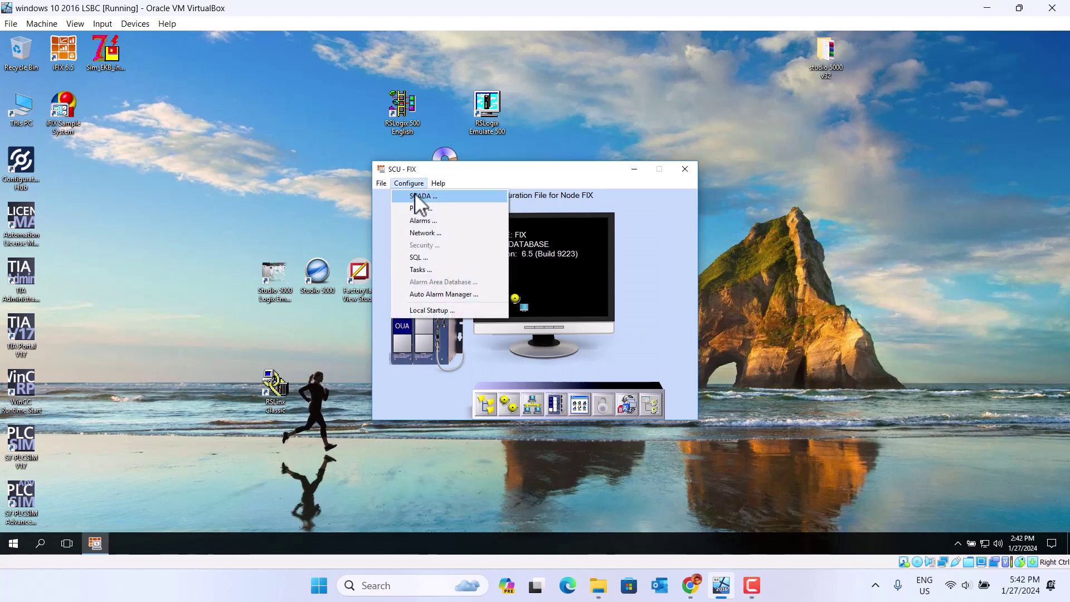
{"action": "left_click", "coordinate": [416, 201]}
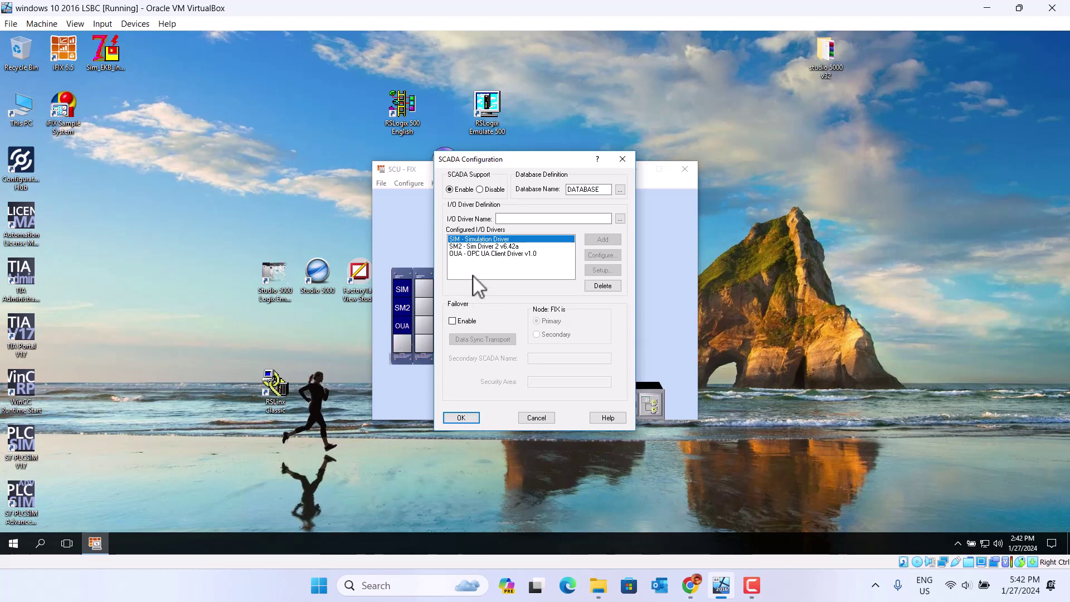
- Add the OPC - OPC Client v7.46g driver and apply the change using database DATABASE
{"action": "left_click", "coordinate": [499, 255]}
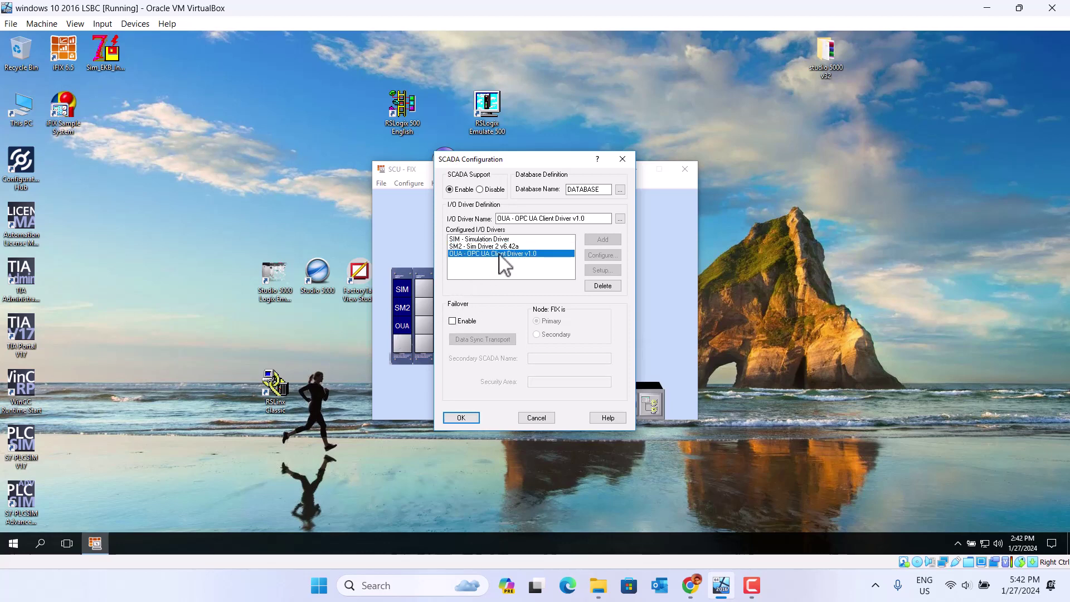
{"action": "left_click", "coordinate": [621, 219]}
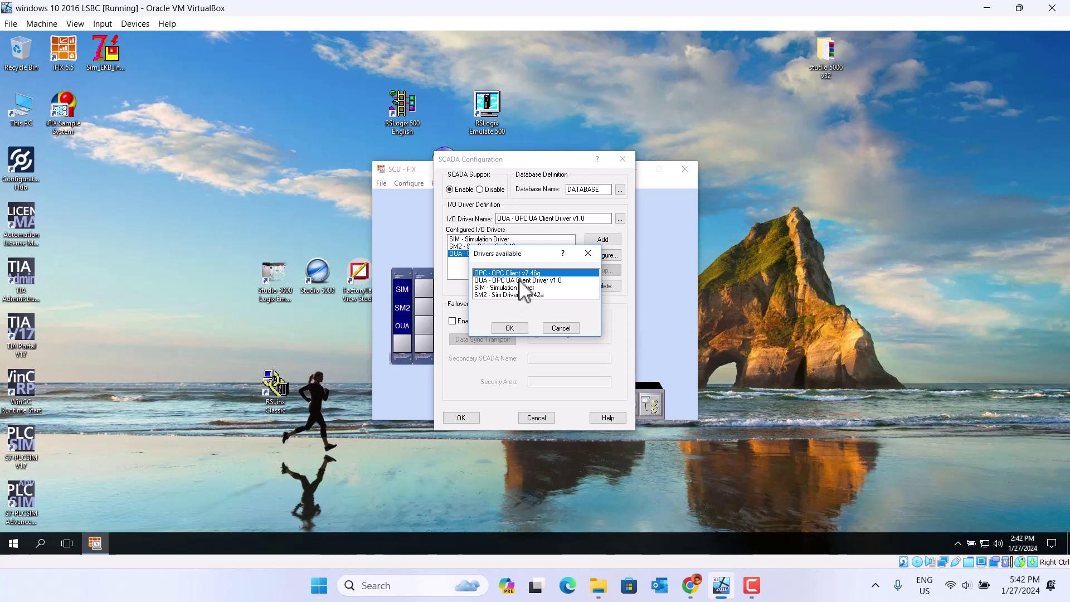
{"action": "left_click", "coordinate": [511, 328]}
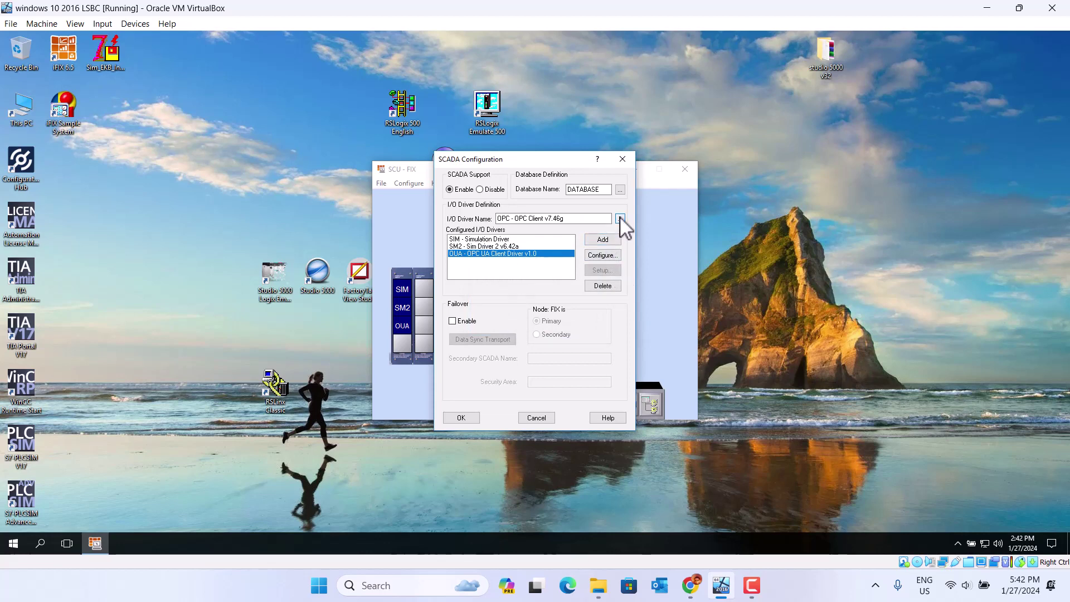
{"action": "left_click", "coordinate": [603, 245]}
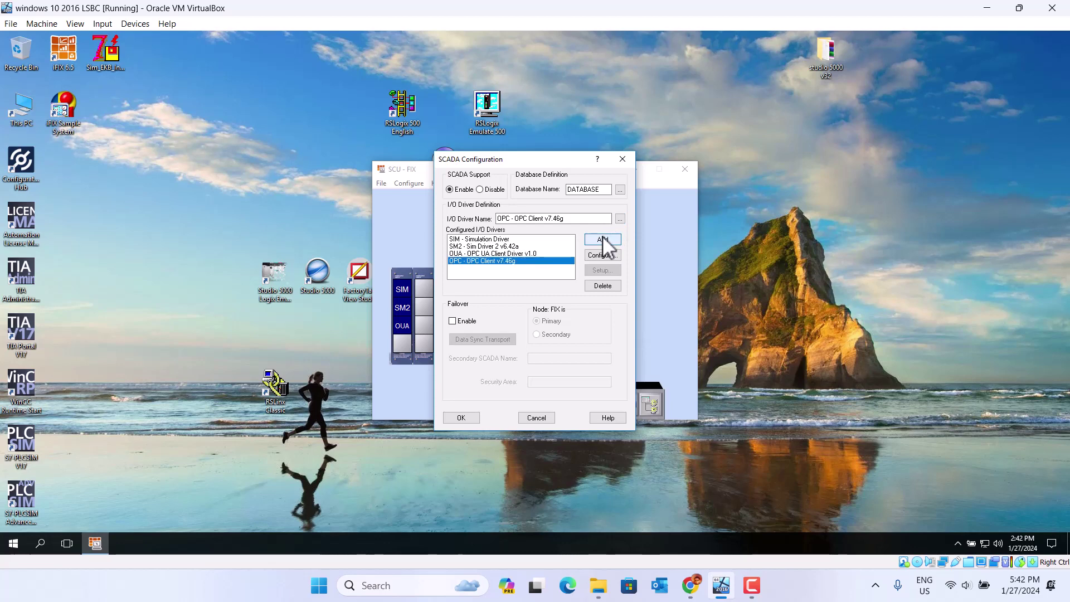
{"action": "left_click", "coordinate": [463, 418]}
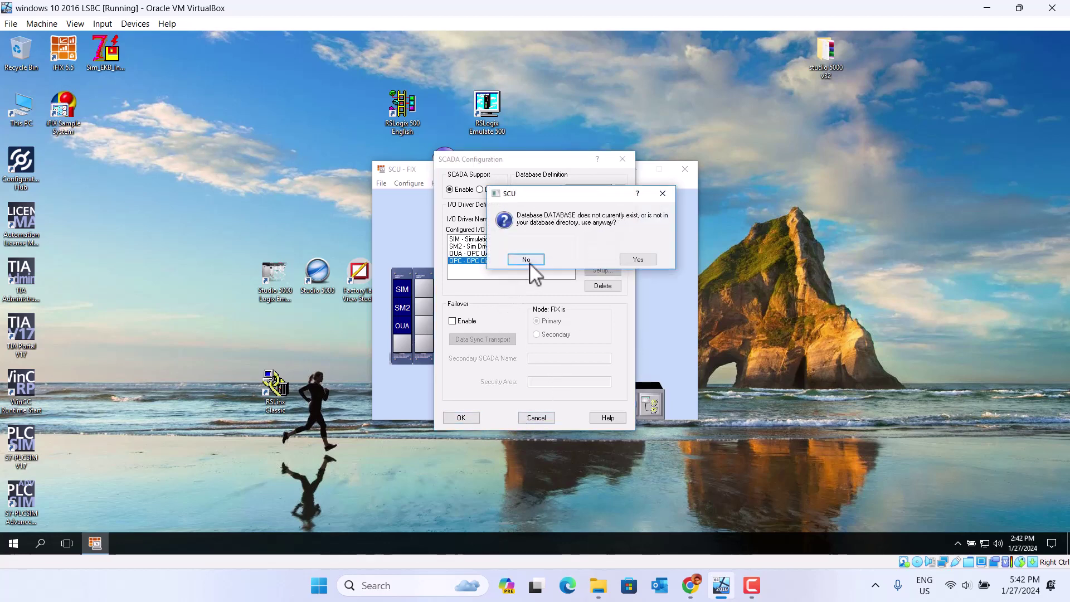
{"action": "left_click", "coordinate": [636, 260]}
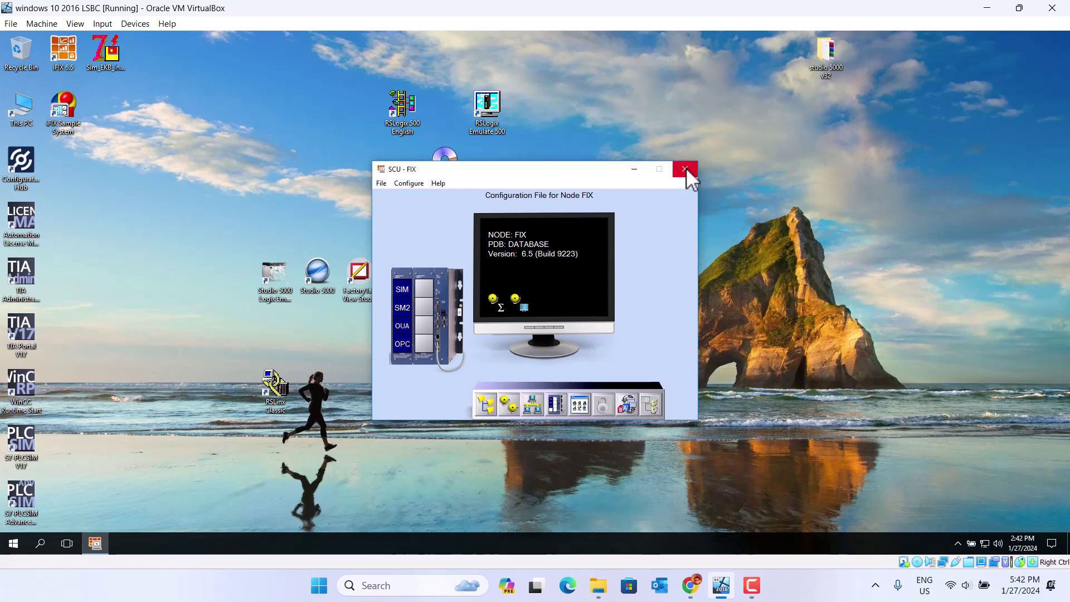
{"action": "left_click", "coordinate": [409, 183]}
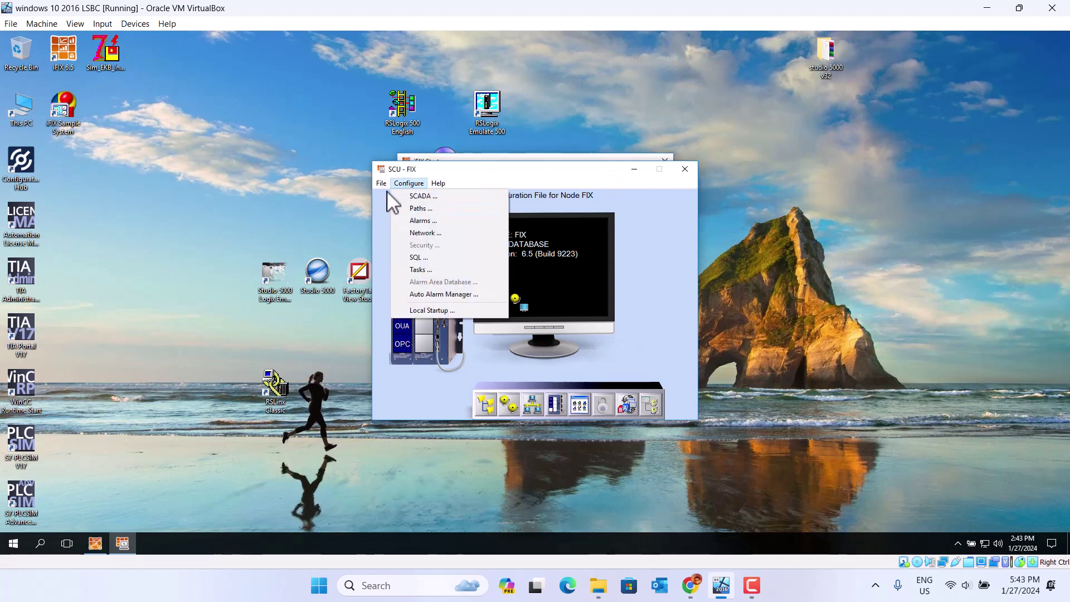
- Save the node FIX configuration, review Path Configuration without changes, and close the SCU
{"action": "mouse_move", "coordinate": [381, 184]}
{"action": "left_click", "coordinate": [397, 221]}
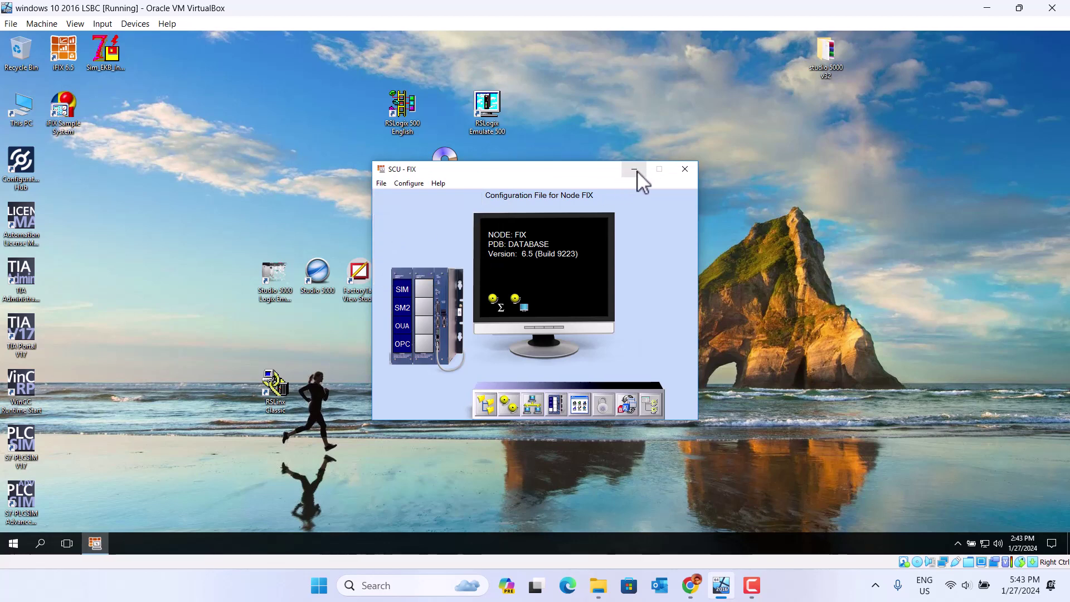
{"action": "left_click", "coordinate": [484, 403]}
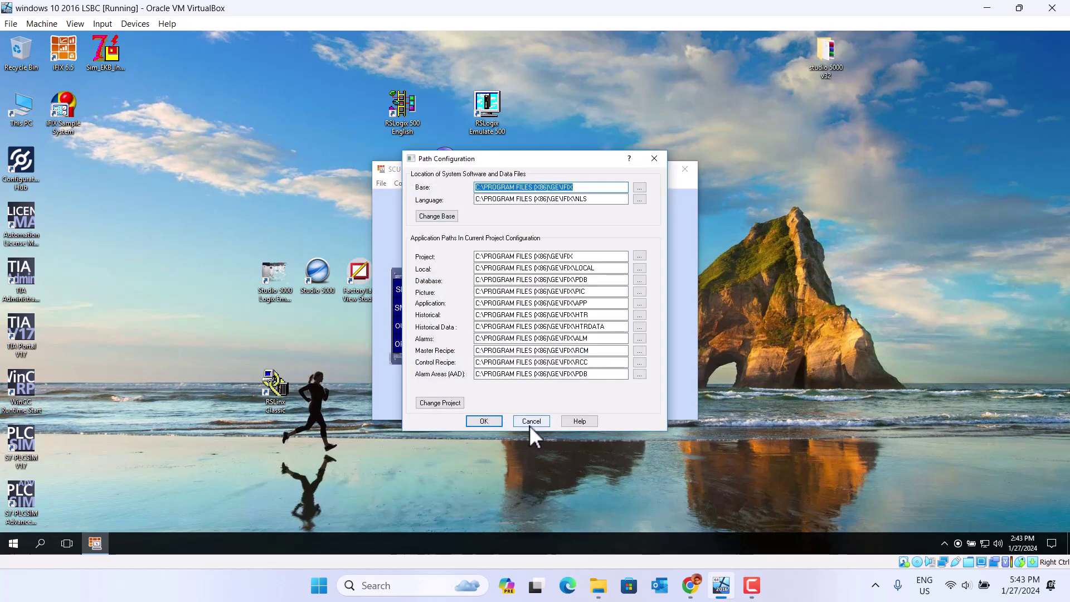
{"action": "left_click", "coordinate": [531, 425]}
{"action": "left_click", "coordinate": [686, 170]}
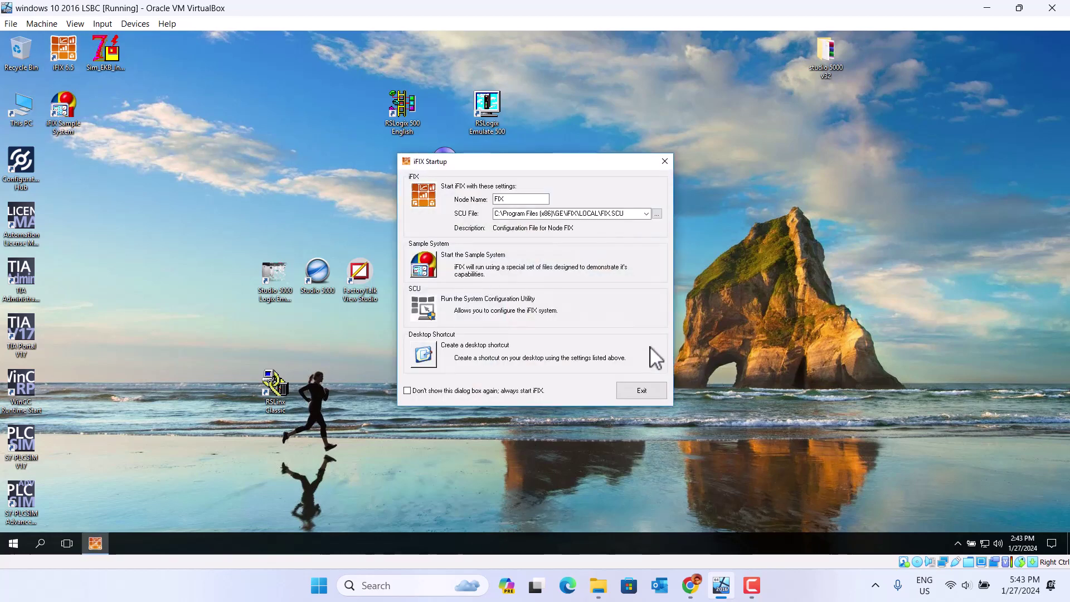
- Launch iFIX for node FIX and continue past the missing-key prompt in DEMO mode
{"action": "left_click", "coordinate": [426, 198]}
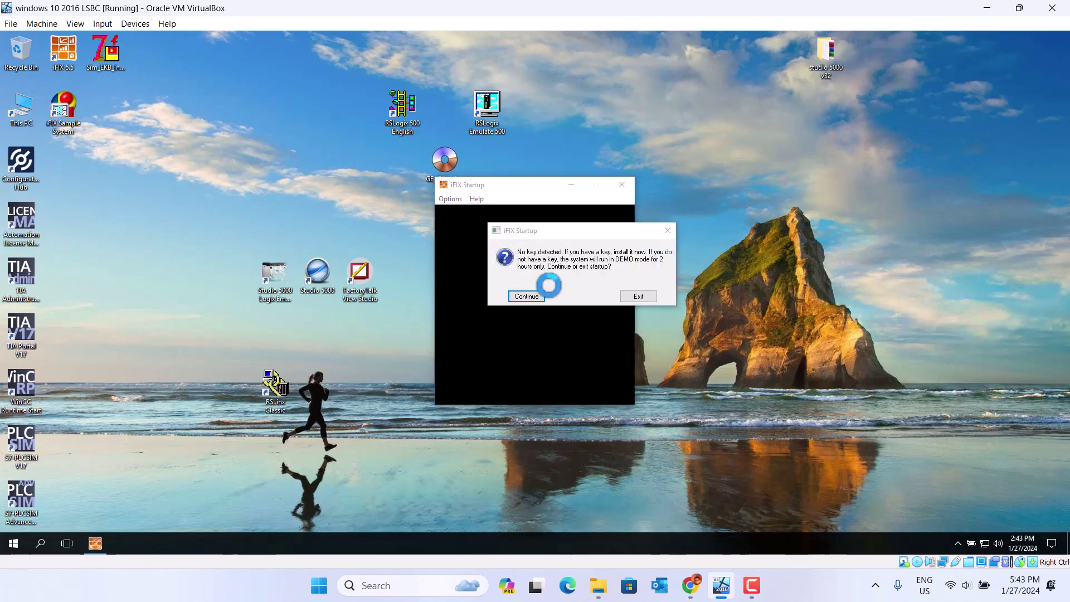
{"action": "left_click", "coordinate": [523, 296]}
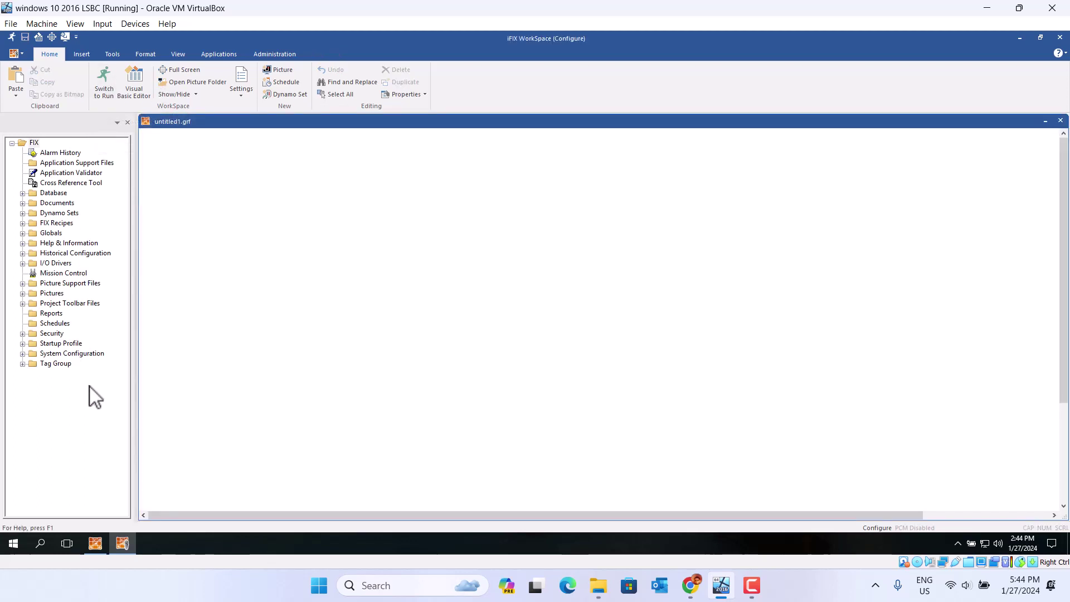
- Expand the Database folder in the system tree, close WorkSpace, and switch to a host application
{"action": "left_click", "coordinate": [23, 193]}
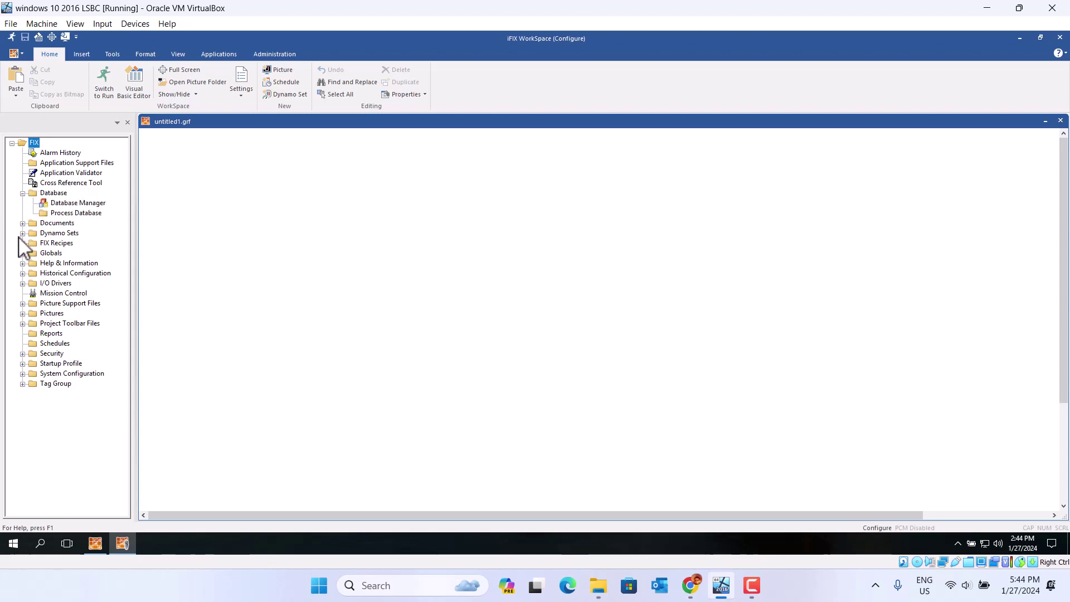
{"action": "left_click", "coordinate": [1061, 37]}
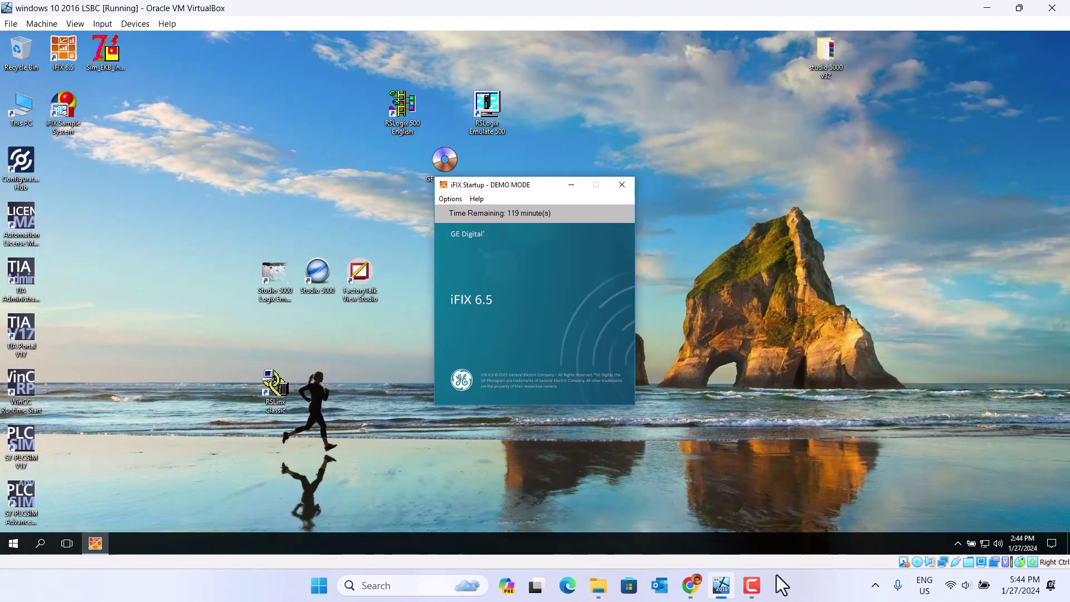
{"action": "left_click", "coordinate": [752, 587]}
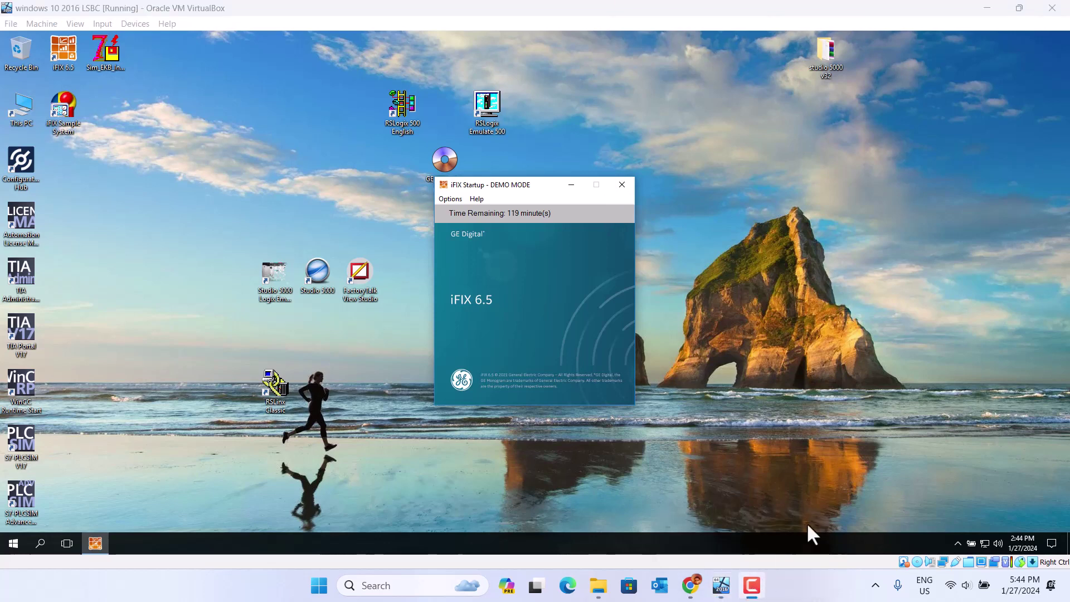